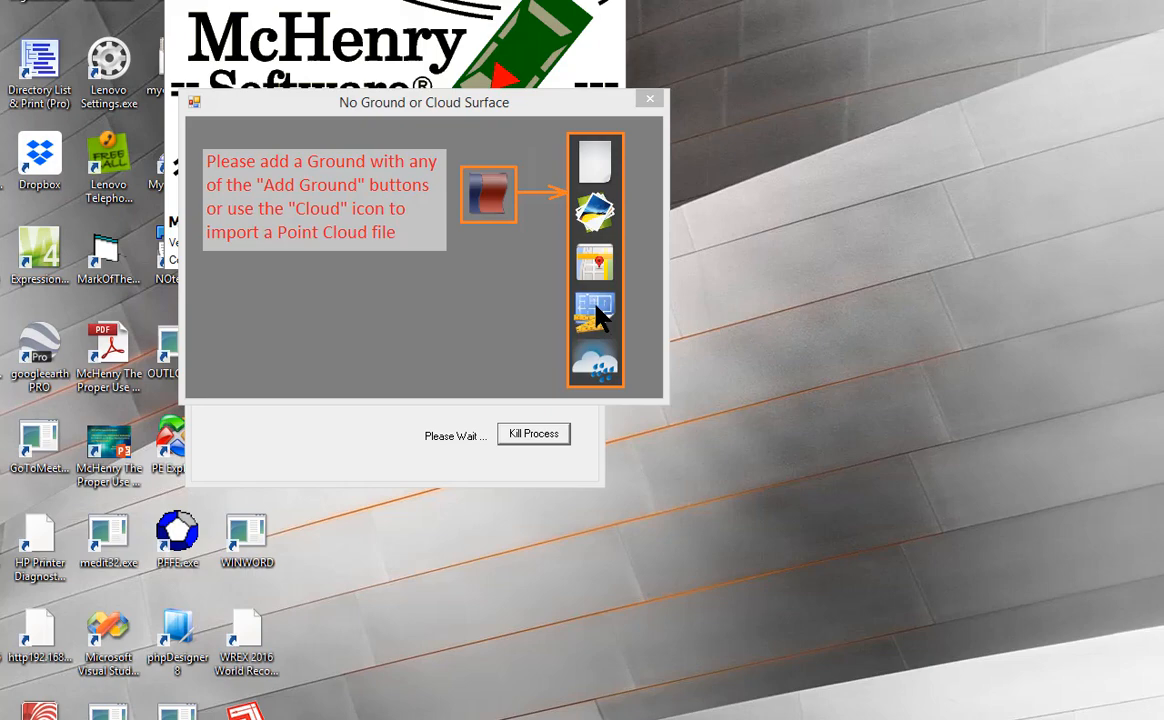
- Dismiss the notice about the missing ground or cloud surface
{"action": "left_click", "coordinate": [647, 104]}
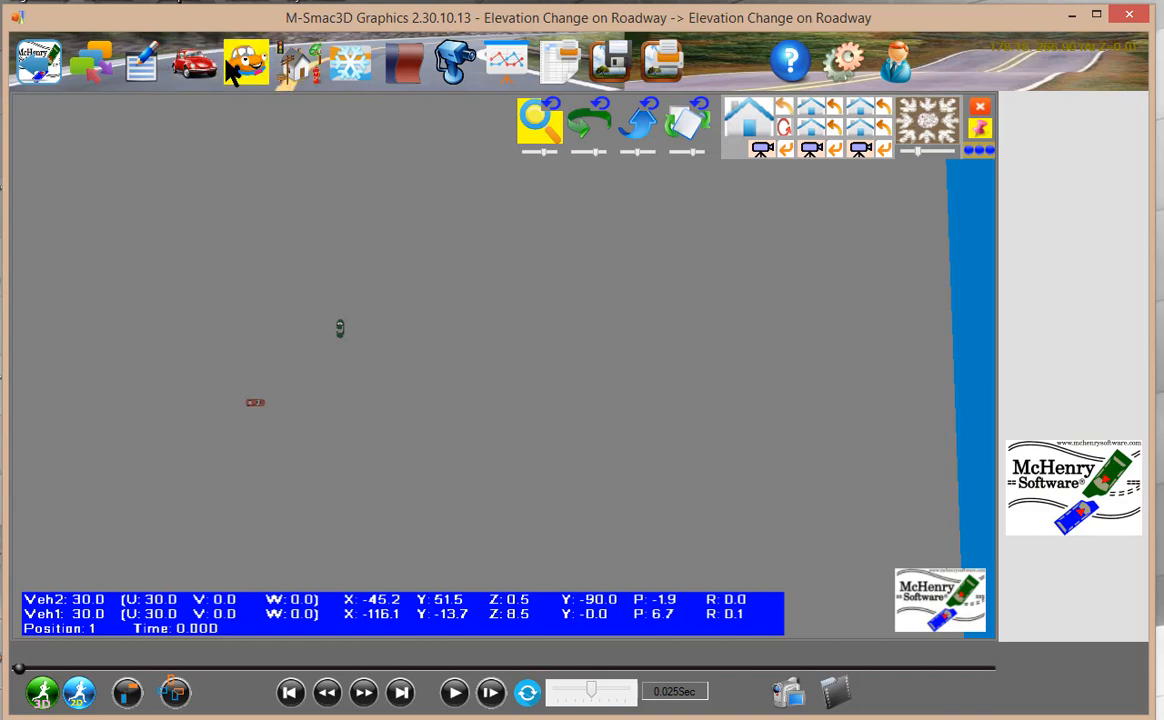
{"action": "left_click", "coordinate": [404, 60]}
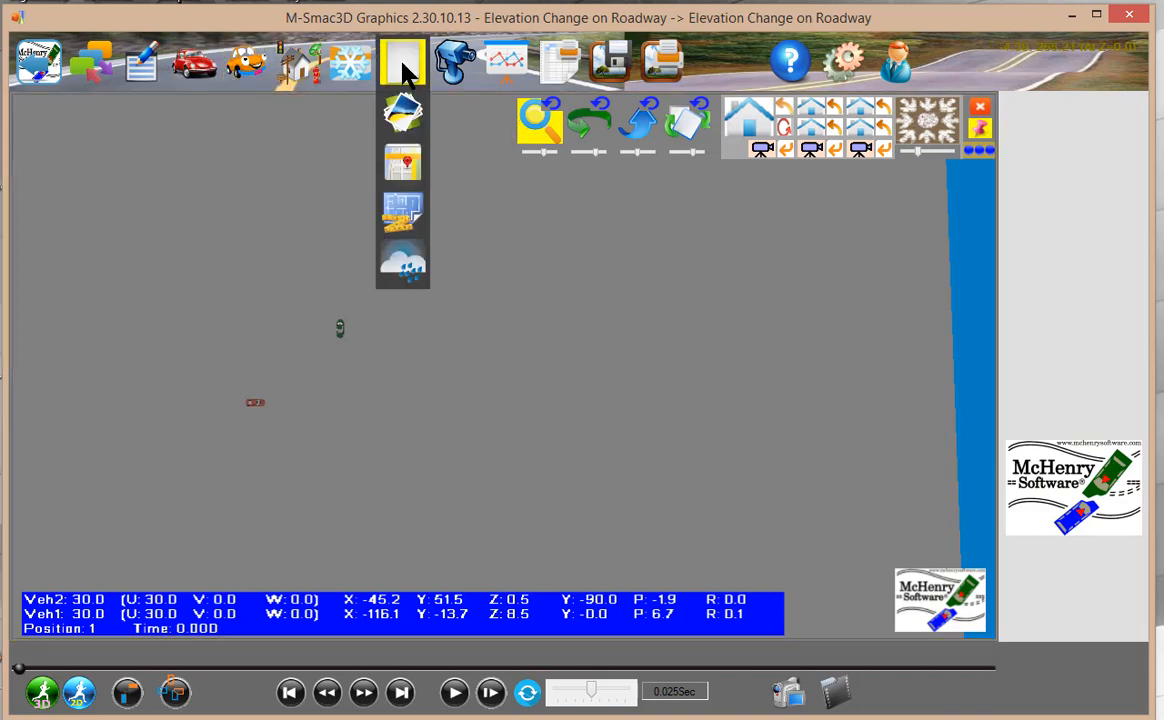
{"action": "left_click", "coordinate": [404, 64]}
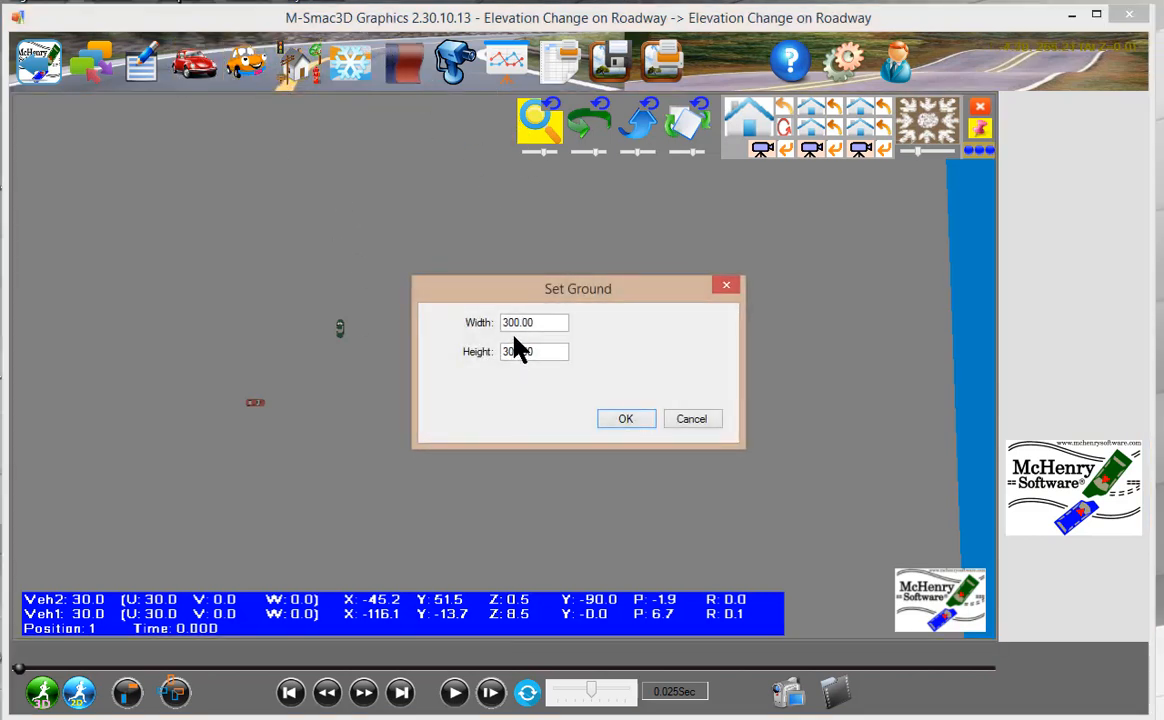
{"action": "left_click", "coordinate": [689, 421]}
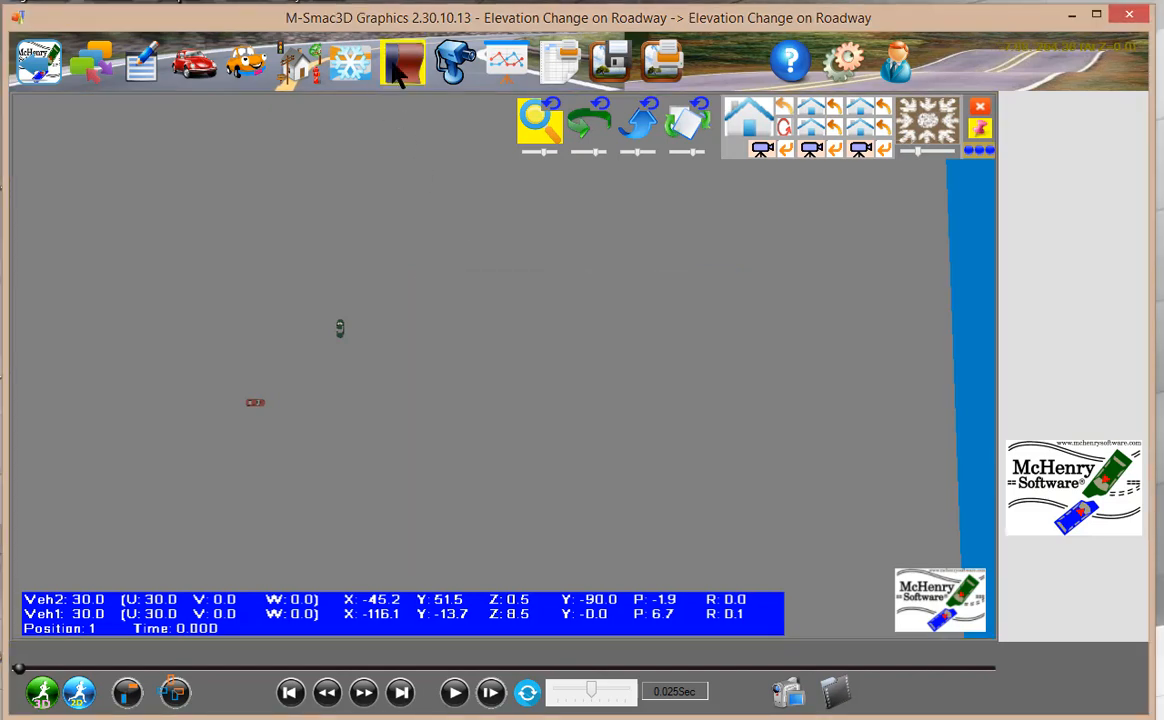
- Load "2Lane intersection.jpg" as the ground image with a width of 1568
{"action": "left_click", "coordinate": [402, 66]}
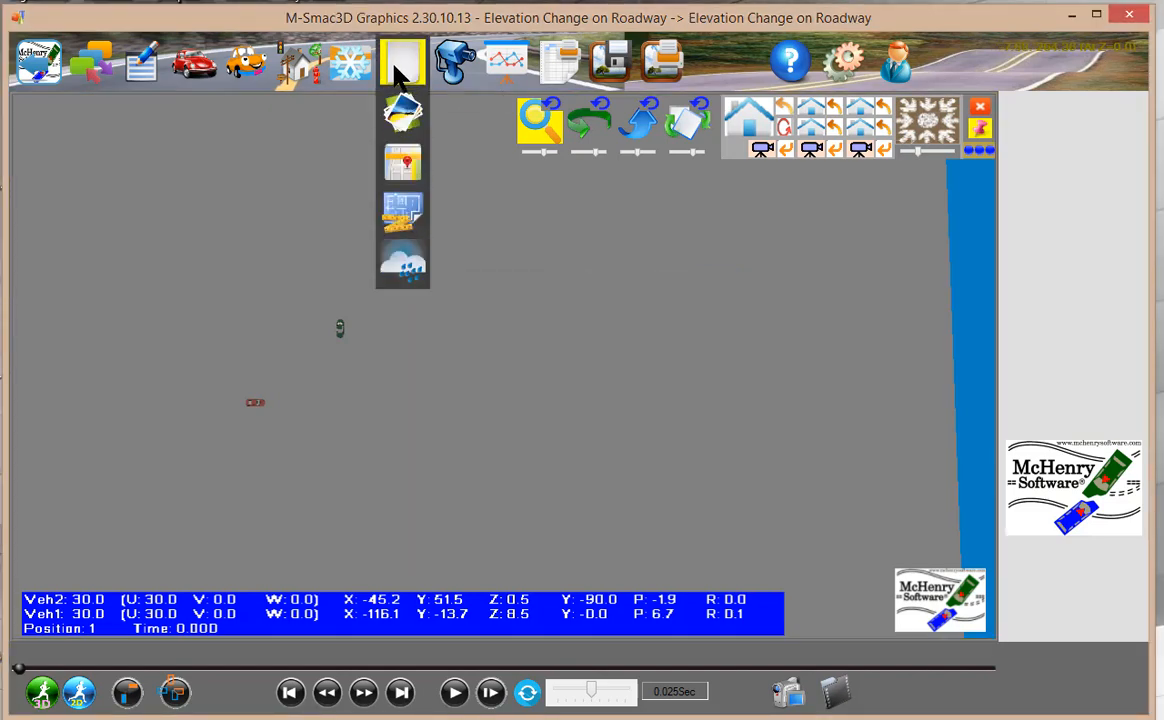
{"action": "left_click", "coordinate": [405, 118]}
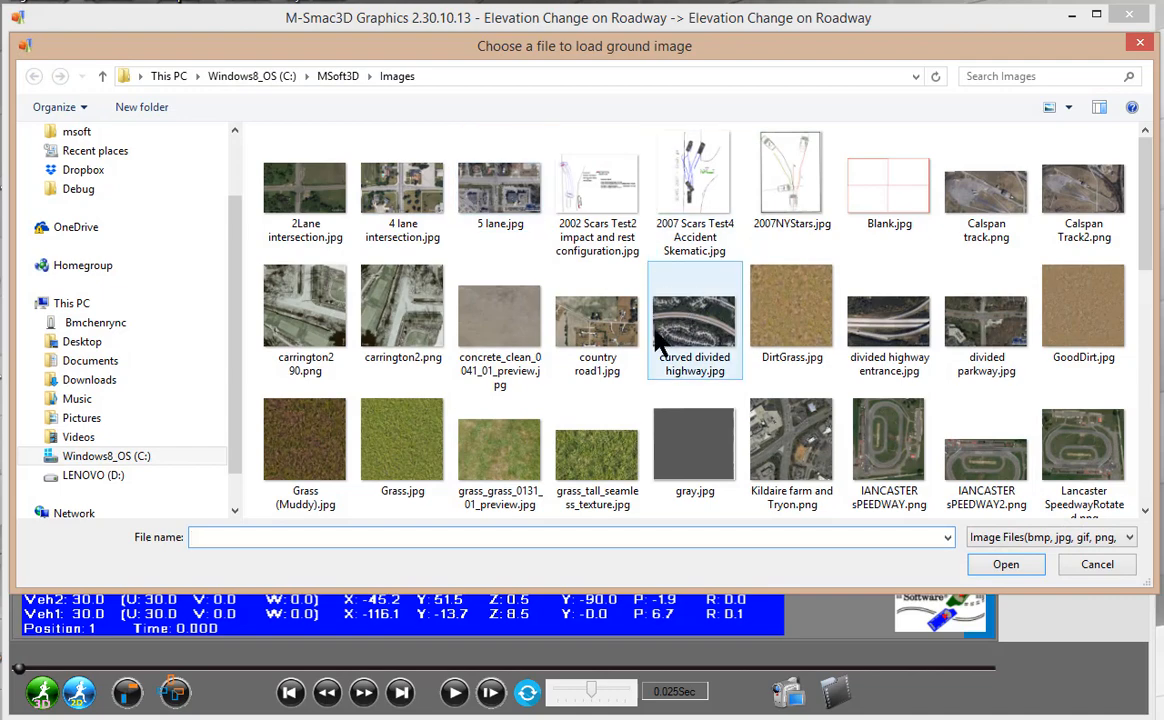
{"action": "left_click", "coordinate": [402, 190]}
{"action": "left_click", "coordinate": [305, 195]}
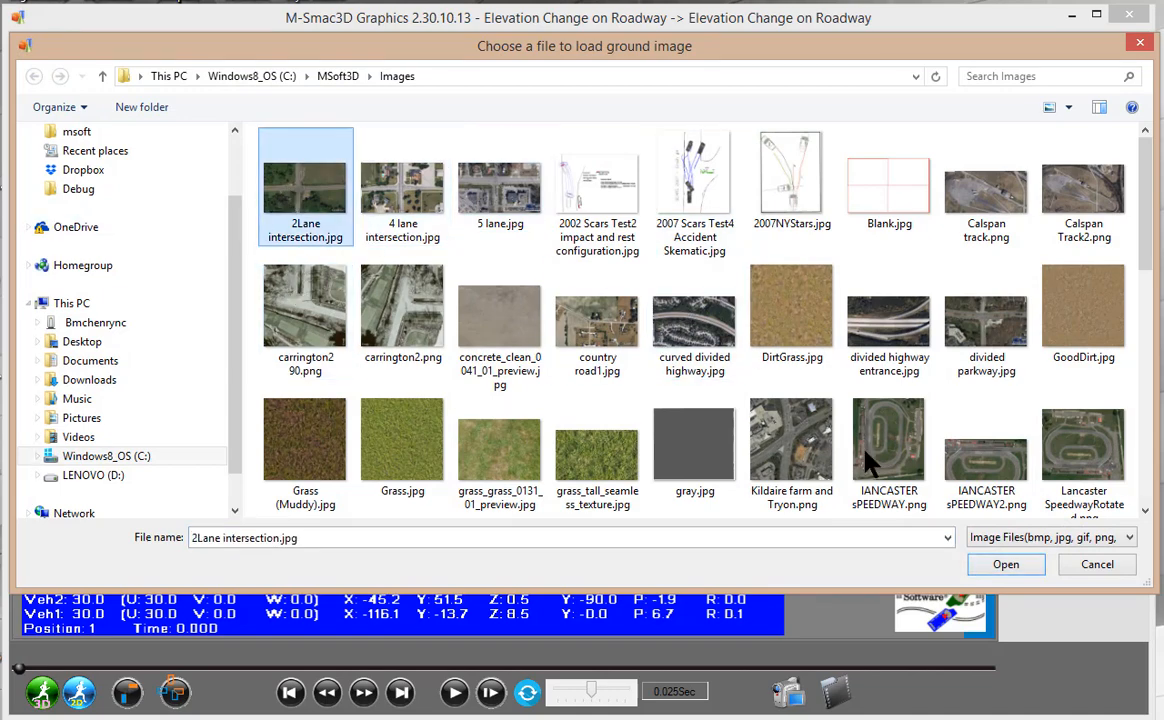
{"action": "left_click", "coordinate": [995, 562]}
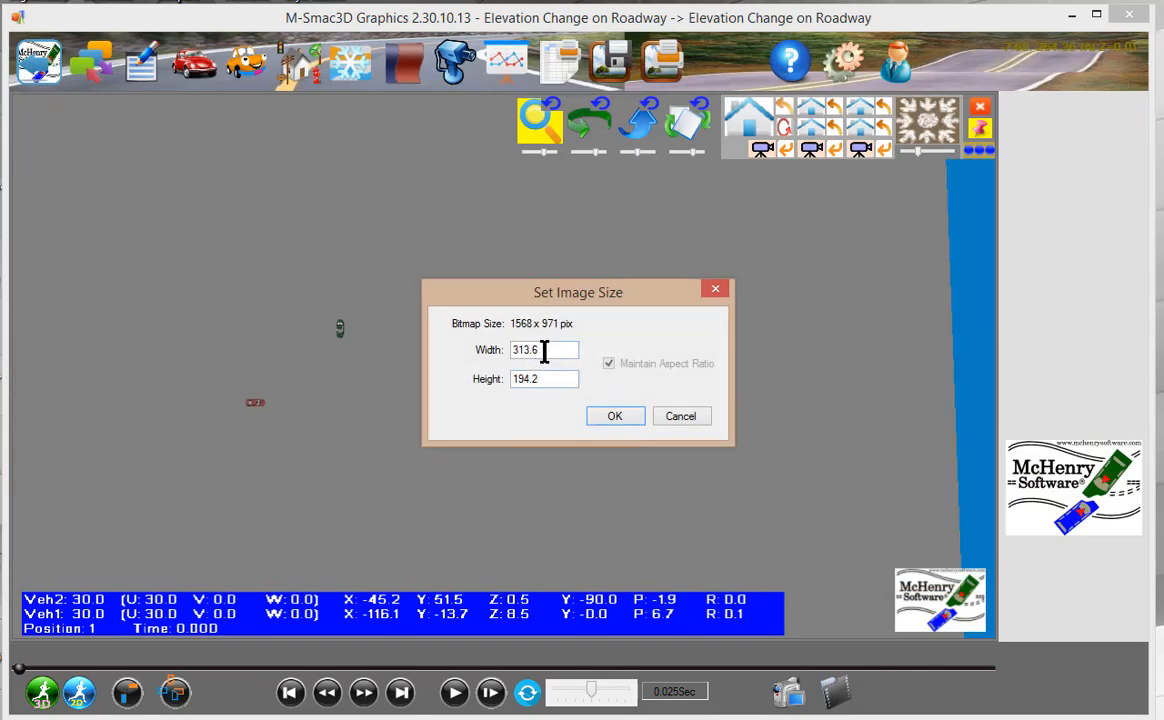
{"action": "left_click_drag", "start_coordinate": [544, 350], "coordinate": [422, 342]}
{"action": "type", "text": "1568"}
{"action": "left_click", "coordinate": [614, 416]}
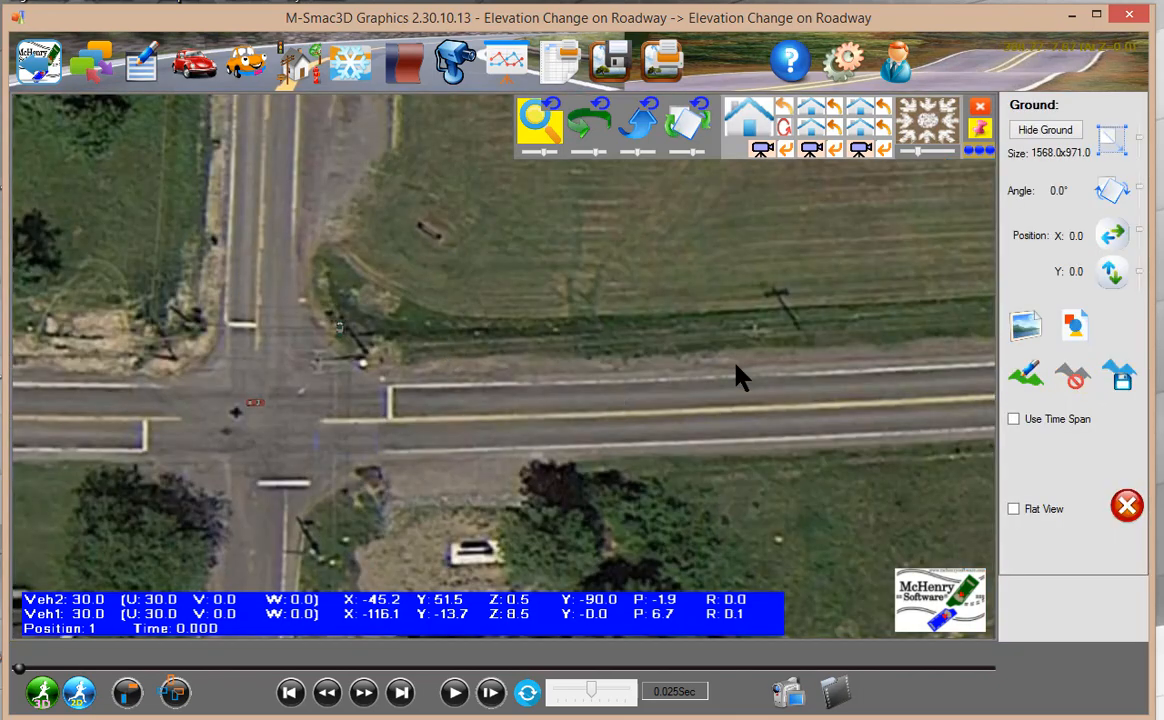
- Scale the ground image from two points across the horizontal road's outer edge lines, with a distance of 21
{"action": "left_click", "coordinate": [1027, 328]}
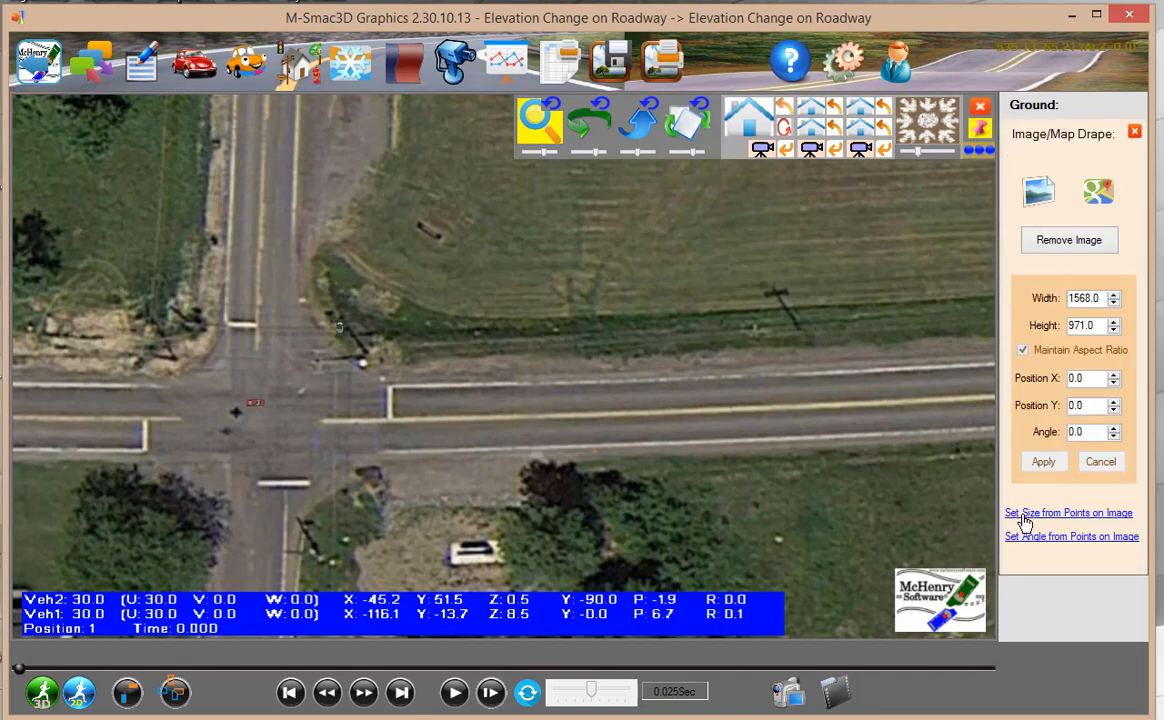
{"action": "left_click", "coordinate": [1024, 516]}
{"action": "scroll", "coordinate": [325, 290], "scroll_direction": "up", "scroll_amount": 3}
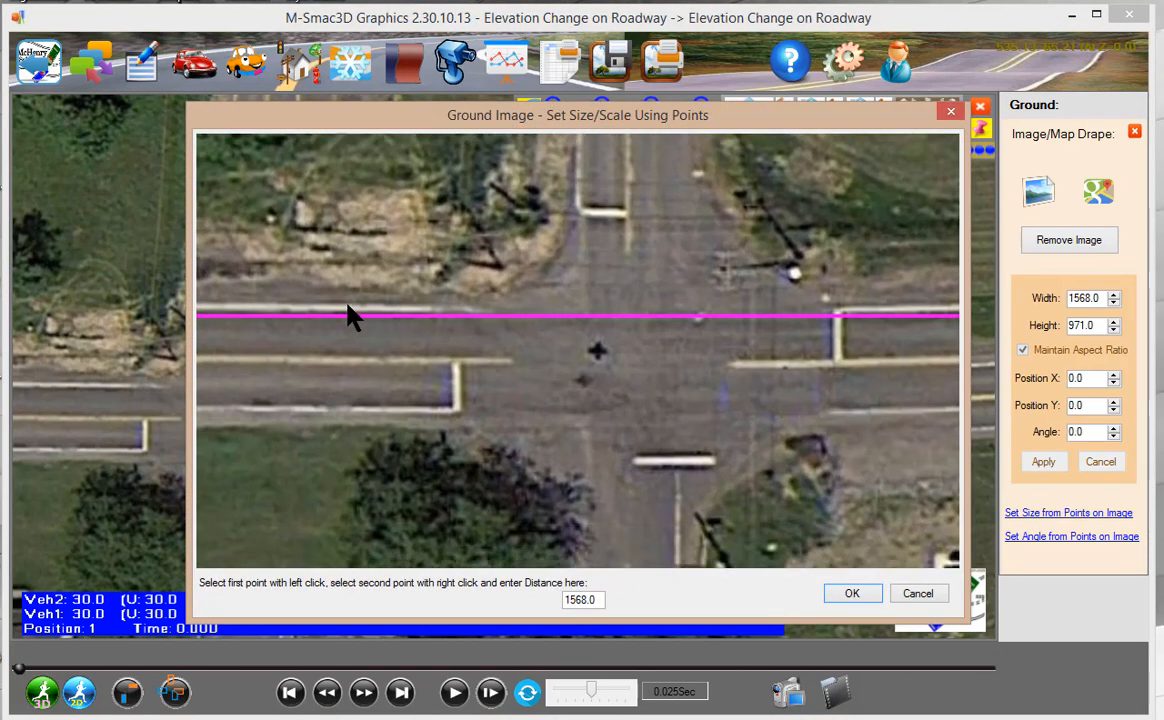
{"action": "left_click", "coordinate": [348, 306]}
{"action": "right_click", "coordinate": [350, 418]}
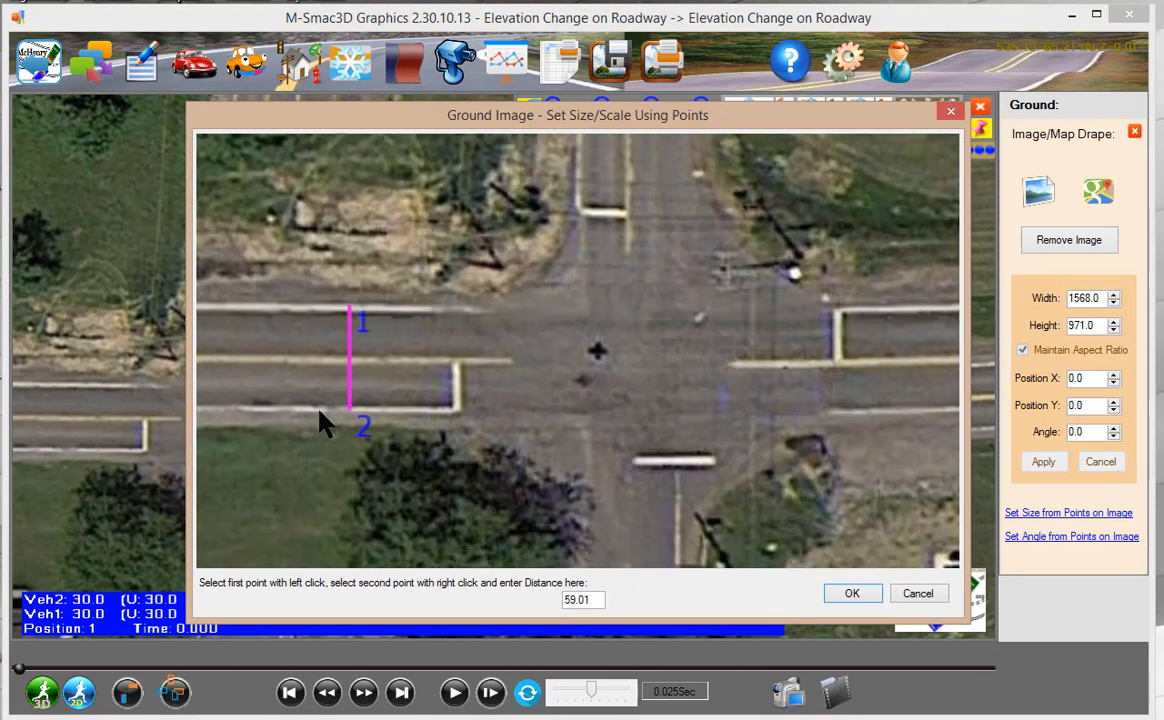
{"action": "left_click_drag", "start_coordinate": [601, 602], "coordinate": [555, 602]}
{"action": "type", "text": "21"}
{"action": "key", "text": "Return"}
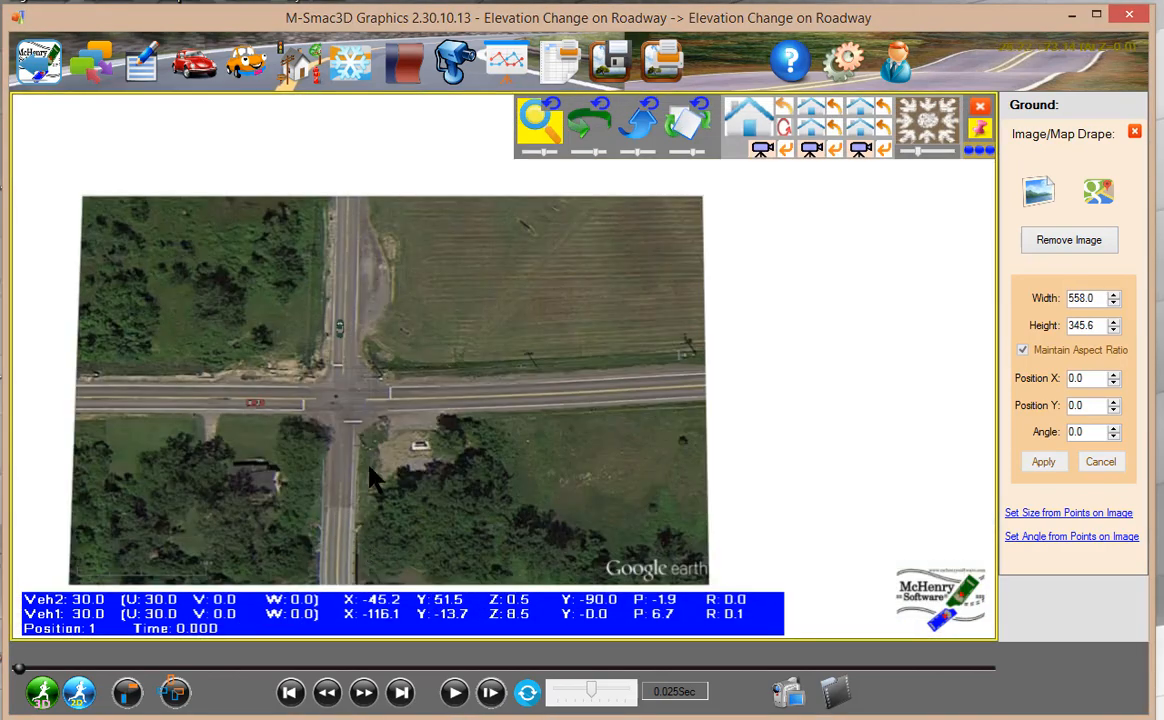
- Hide the view-control toolbar and close the image drape settings
{"action": "scroll", "coordinate": [412, 390], "scroll_direction": "up", "scroll_amount": 3}
{"action": "middle_click_drag", "start_coordinate": [500, 390], "coordinate": [508, 446]}
{"action": "scroll", "coordinate": [508, 446], "scroll_direction": "down", "scroll_amount": 3}
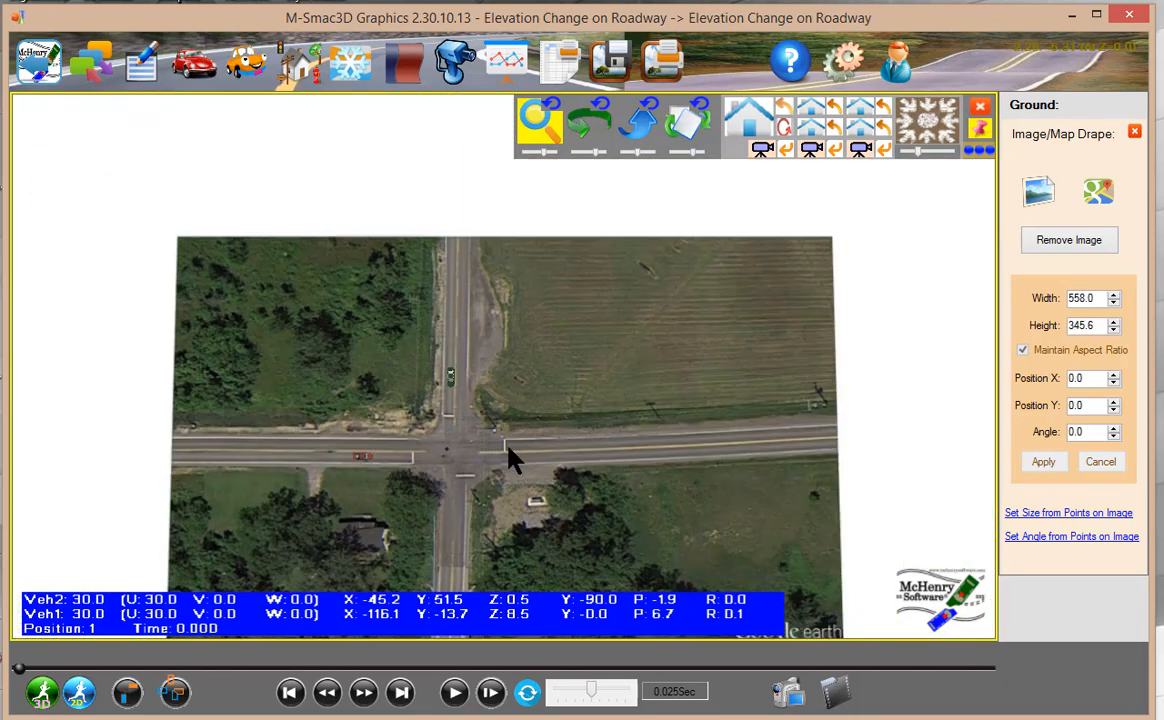
{"action": "left_click", "coordinate": [980, 106]}
{"action": "scroll", "coordinate": [645, 380], "scroll_direction": "up", "scroll_amount": 2}
{"action": "middle_click_drag", "start_coordinate": [642, 390], "coordinate": [665, 299]}
{"action": "scroll", "coordinate": [660, 315], "scroll_direction": "down", "scroll_amount": 2}
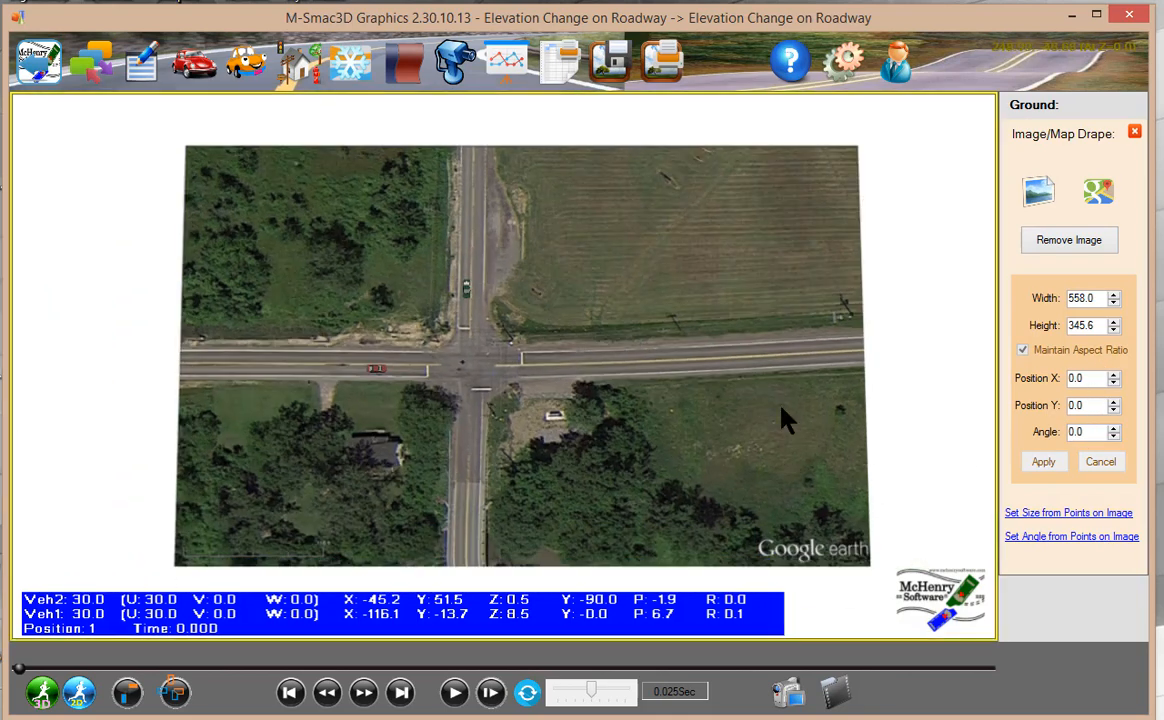
{"action": "left_click", "coordinate": [1134, 133]}
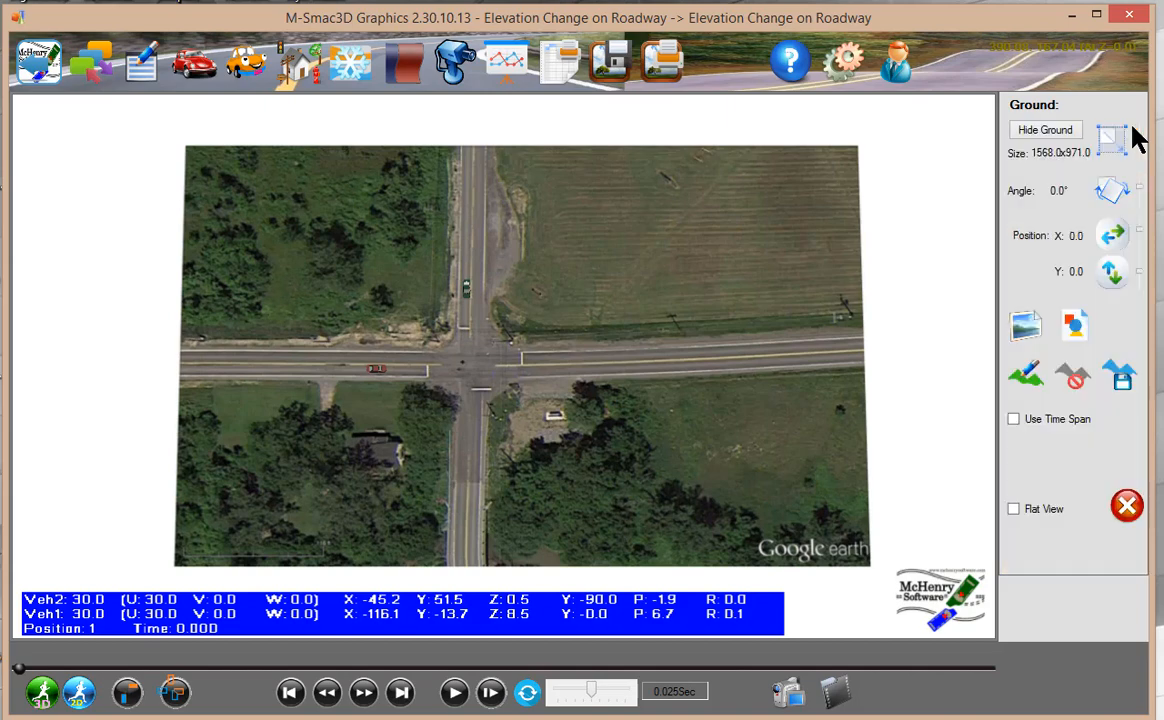
- Start editing the ground elevation and draw points at the four corners of the image
{"action": "left_click", "coordinate": [1027, 378]}
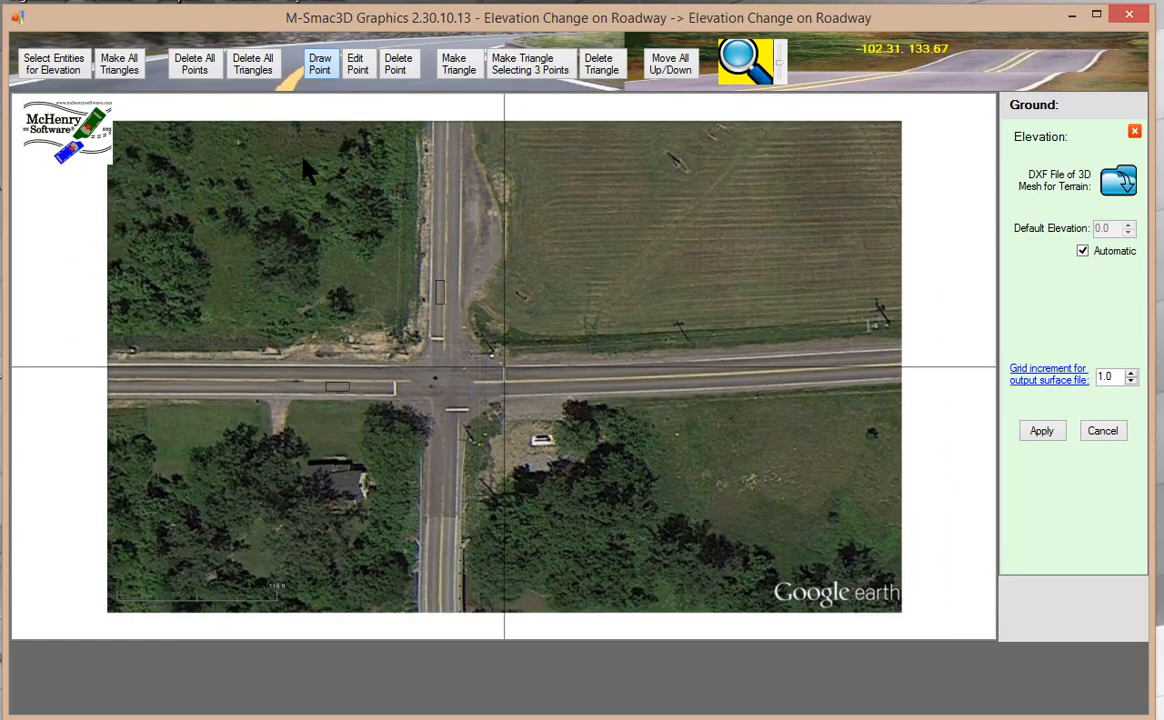
{"action": "left_click", "coordinate": [131, 117]}
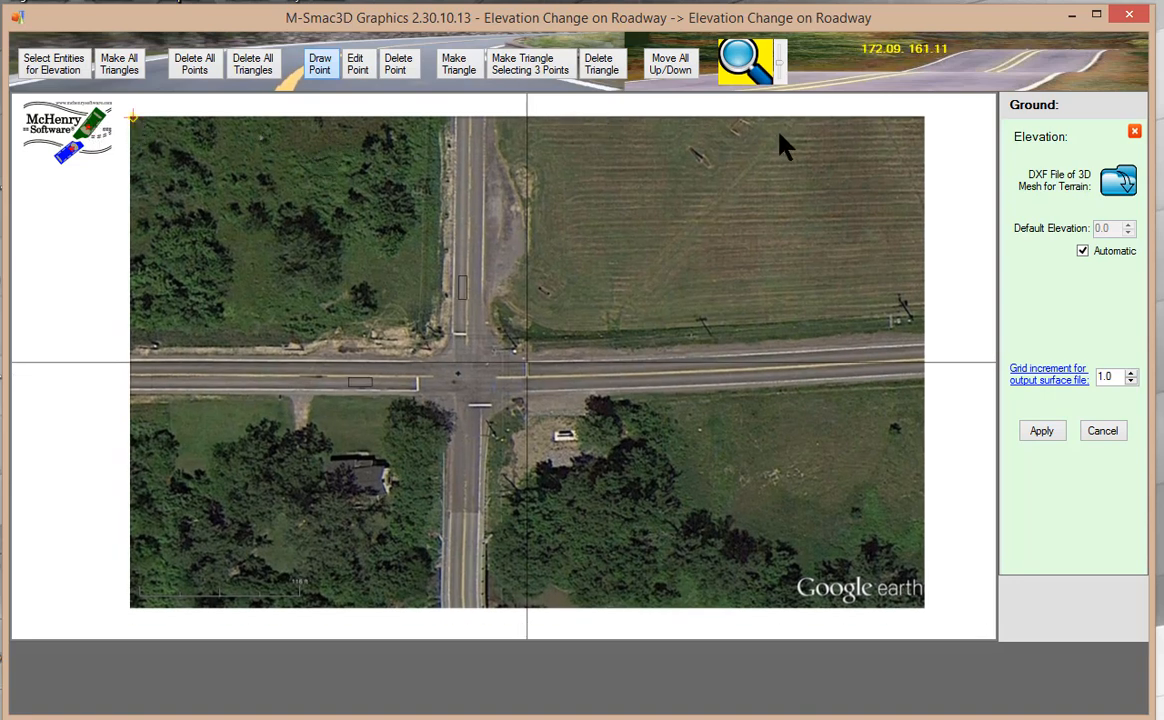
{"action": "left_click", "coordinate": [919, 118]}
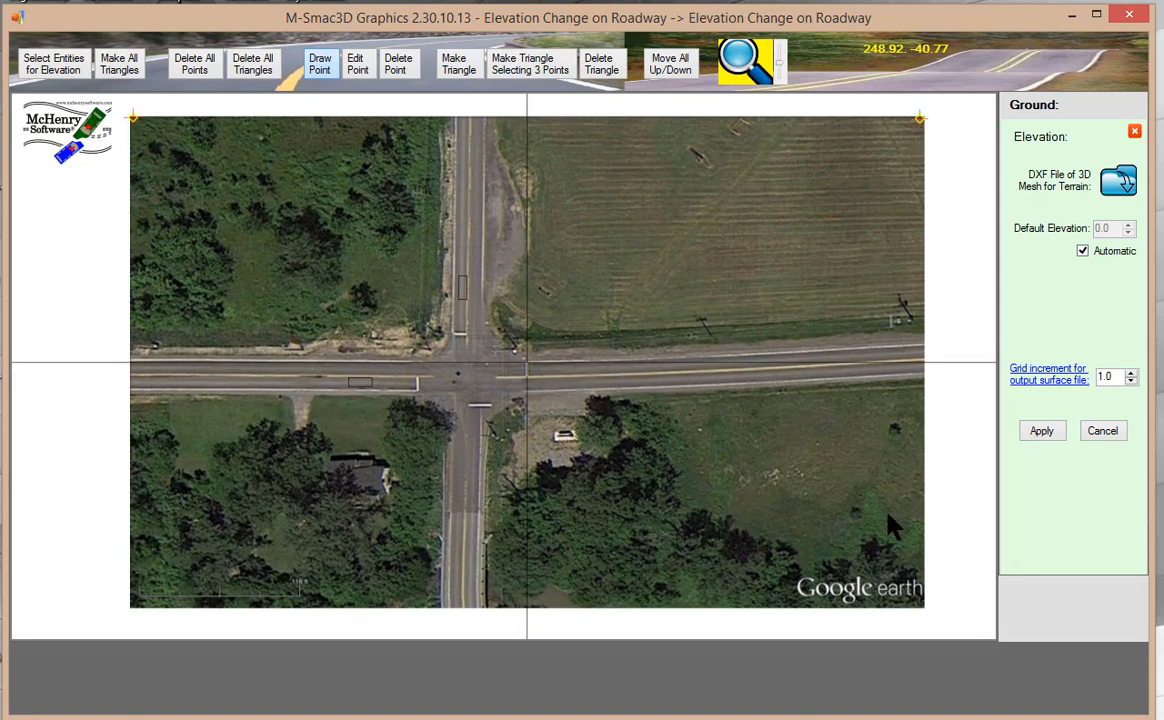
{"action": "left_click", "coordinate": [917, 603]}
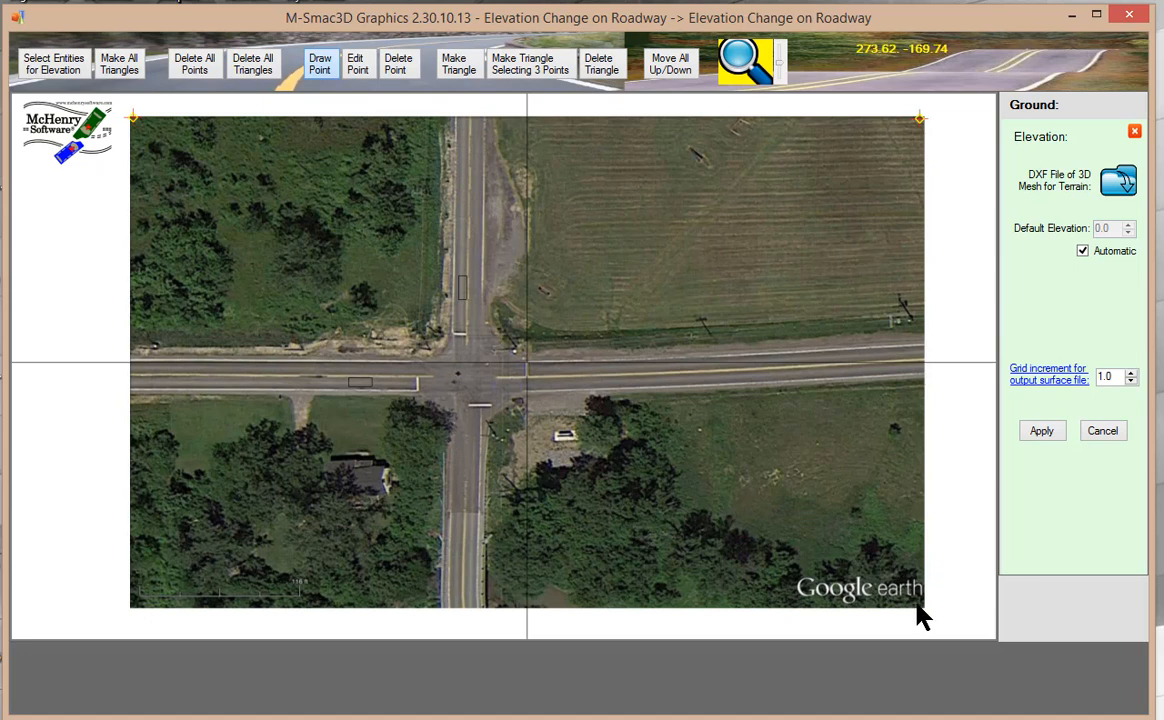
{"action": "left_click", "coordinate": [131, 604]}
- Draw elevation points along both edges of the west and north road arms, at the image border and at the intersection
{"action": "left_click", "coordinate": [131, 349]}
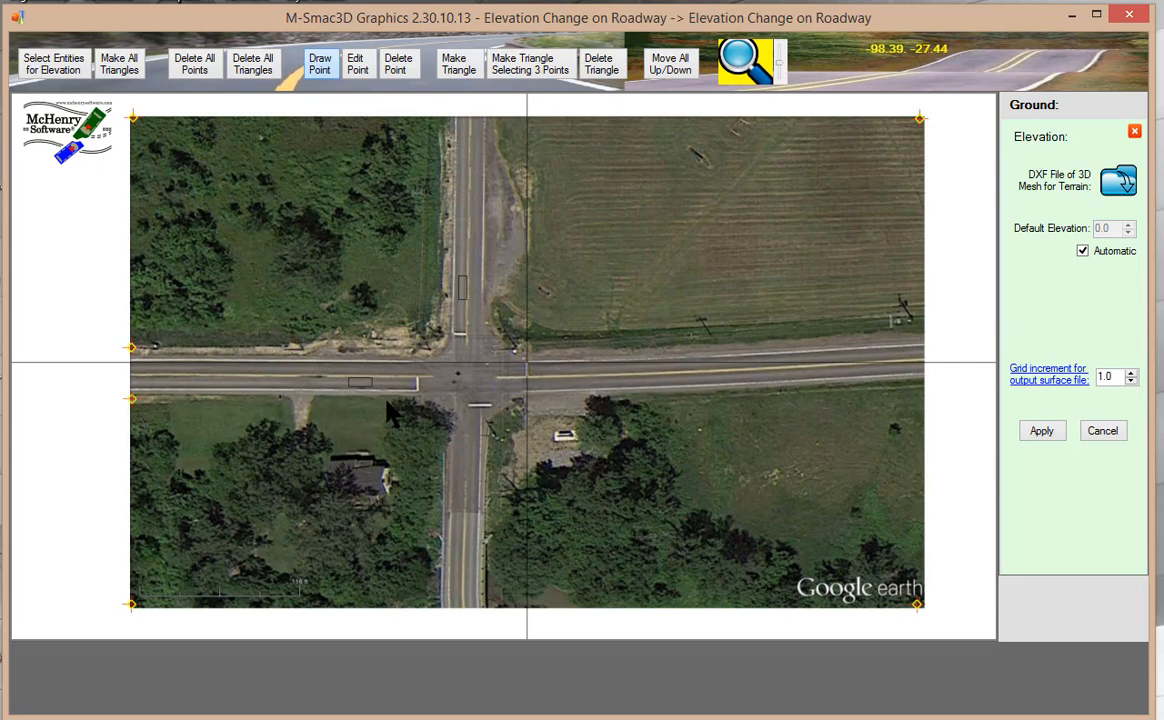
{"action": "left_click", "coordinate": [439, 399]}
{"action": "left_click", "coordinate": [436, 349]}
{"action": "left_click", "coordinate": [490, 335]}
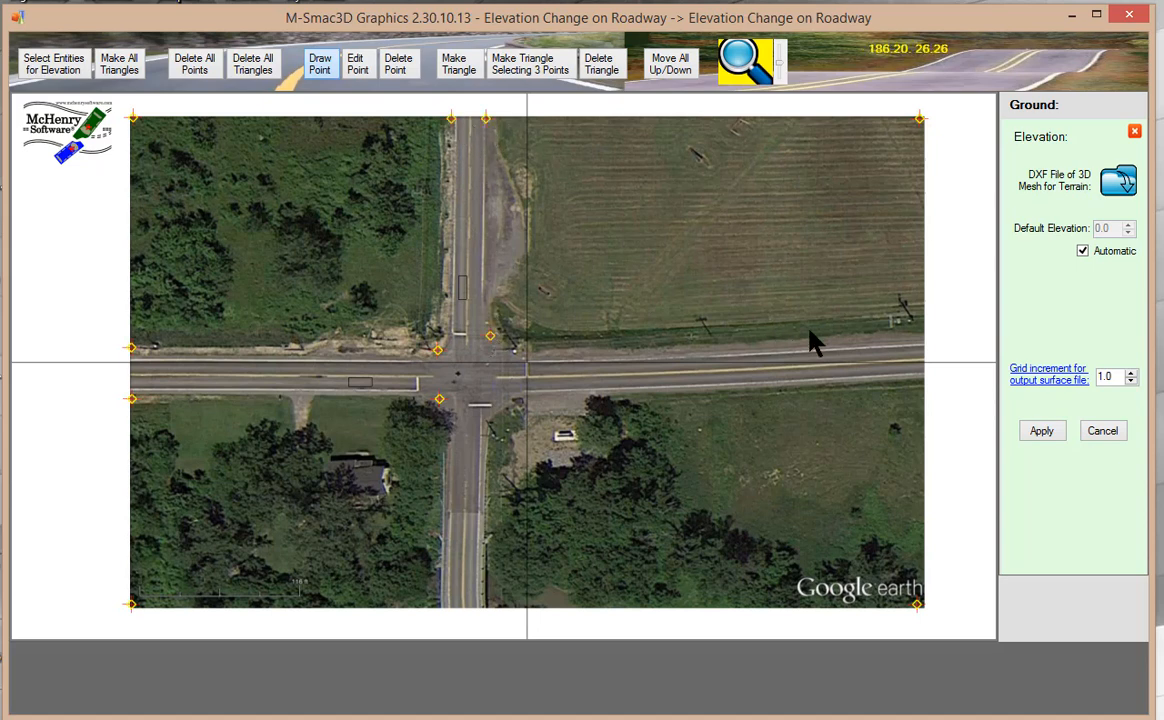
- Draw elevation points along both edges of the east road arm and at the south arm's image border, including the southeast intersection corner
{"action": "left_click", "coordinate": [916, 328]}
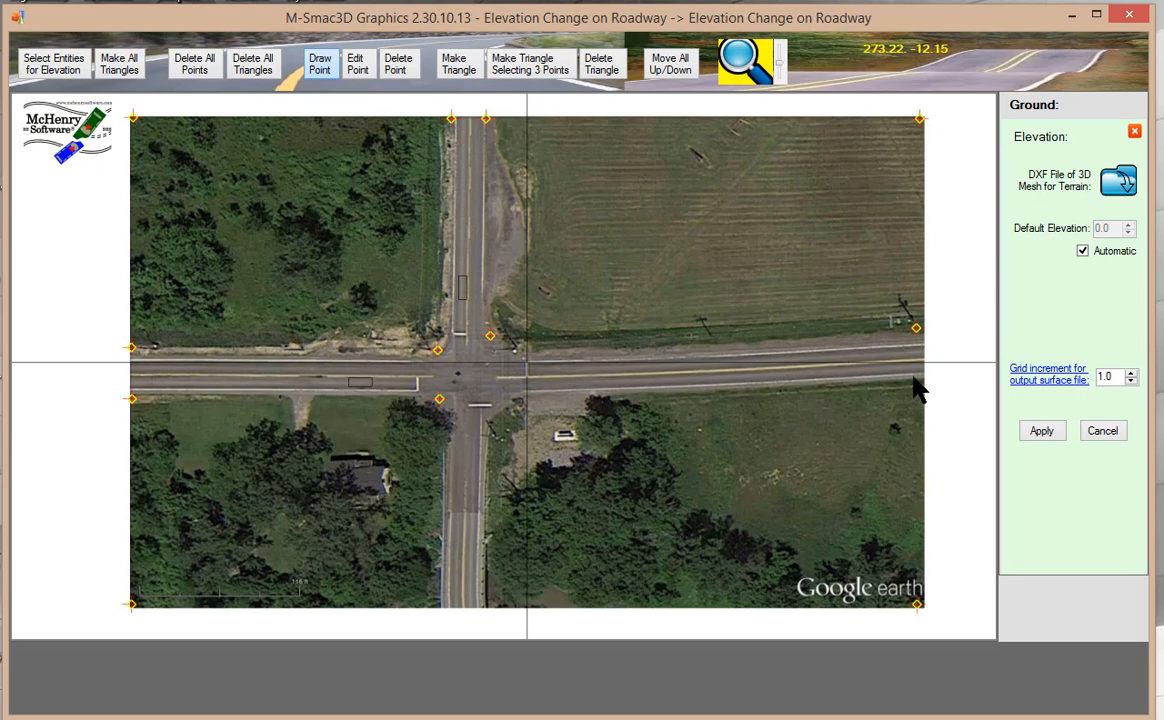
{"action": "left_click", "coordinate": [915, 379]}
{"action": "left_click", "coordinate": [499, 390]}
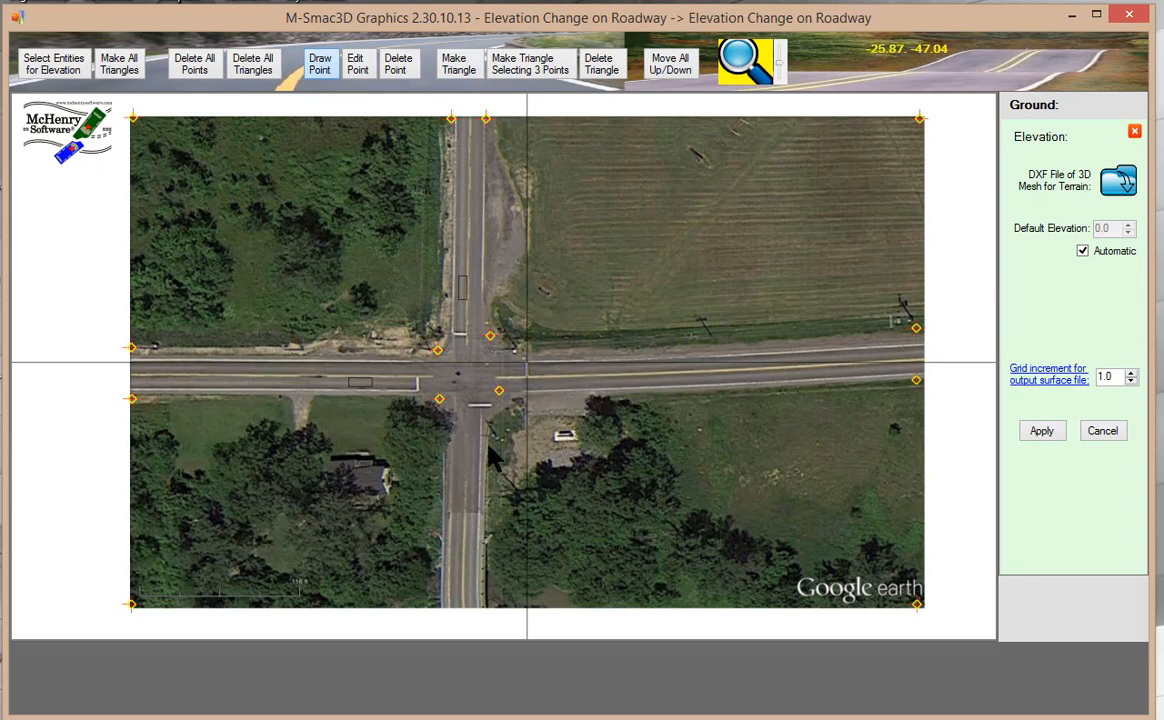
{"action": "left_click", "coordinate": [484, 605]}
{"action": "left_click", "coordinate": [439, 603]}
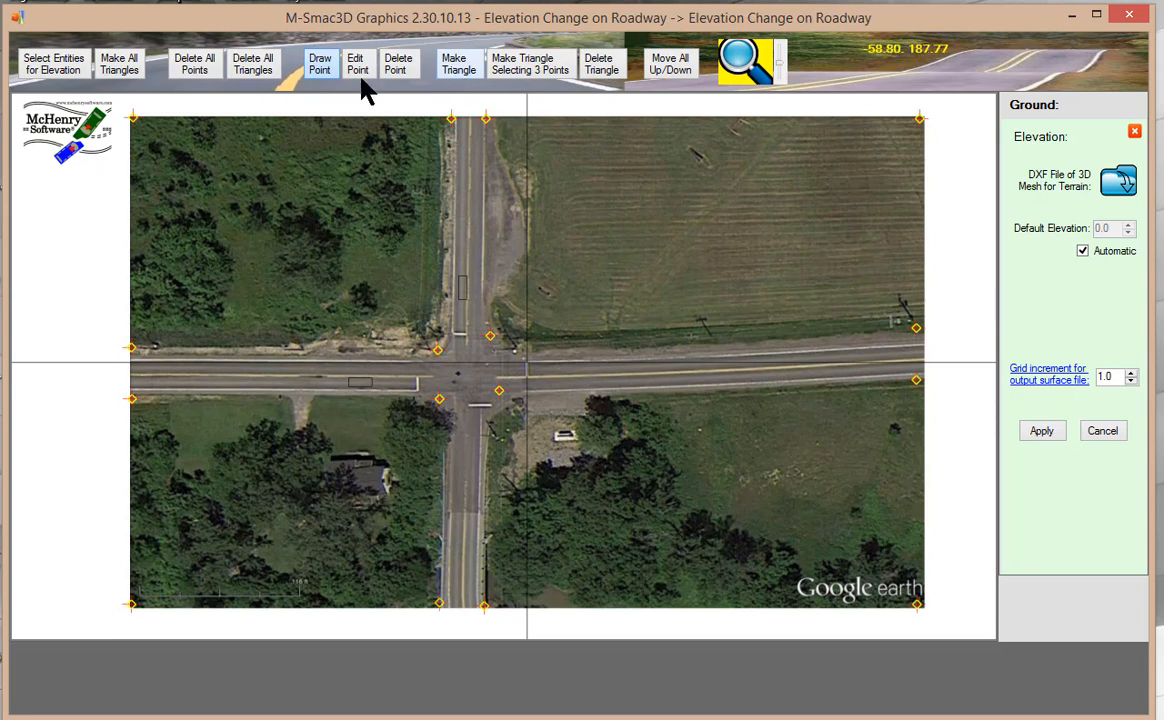
- Set the Z elevation of the two points at the west end of the horizontal road to 25
{"action": "left_click", "coordinate": [355, 68]}
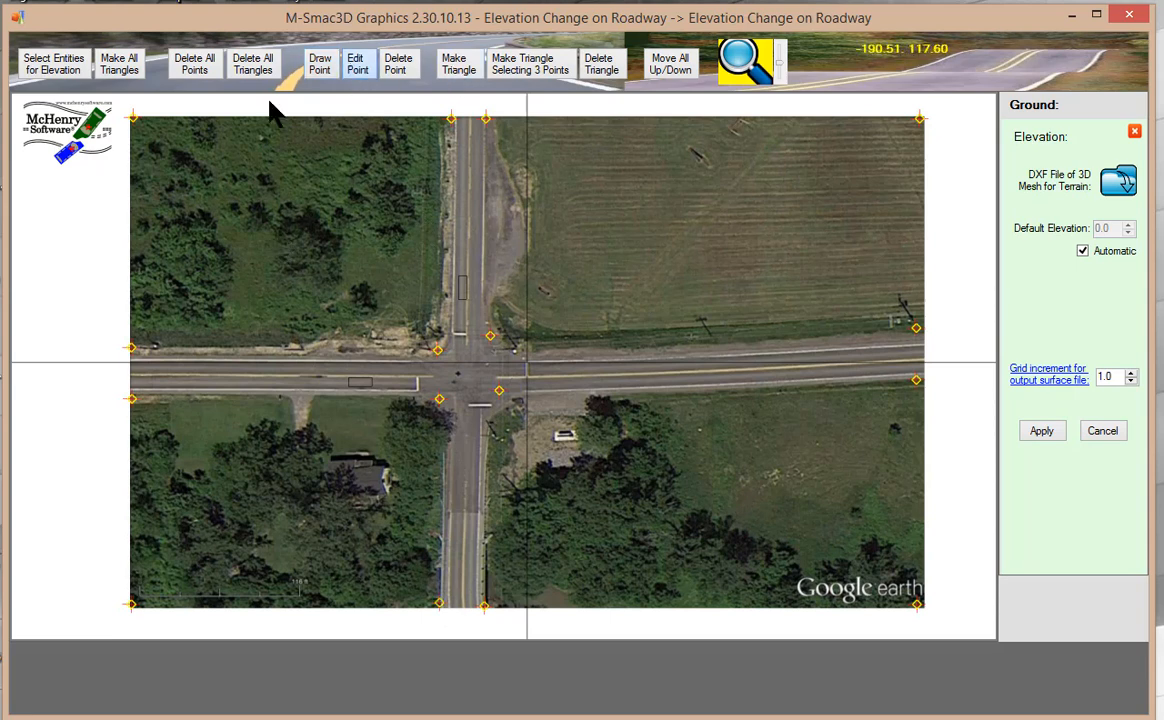
{"action": "left_click", "coordinate": [133, 349]}
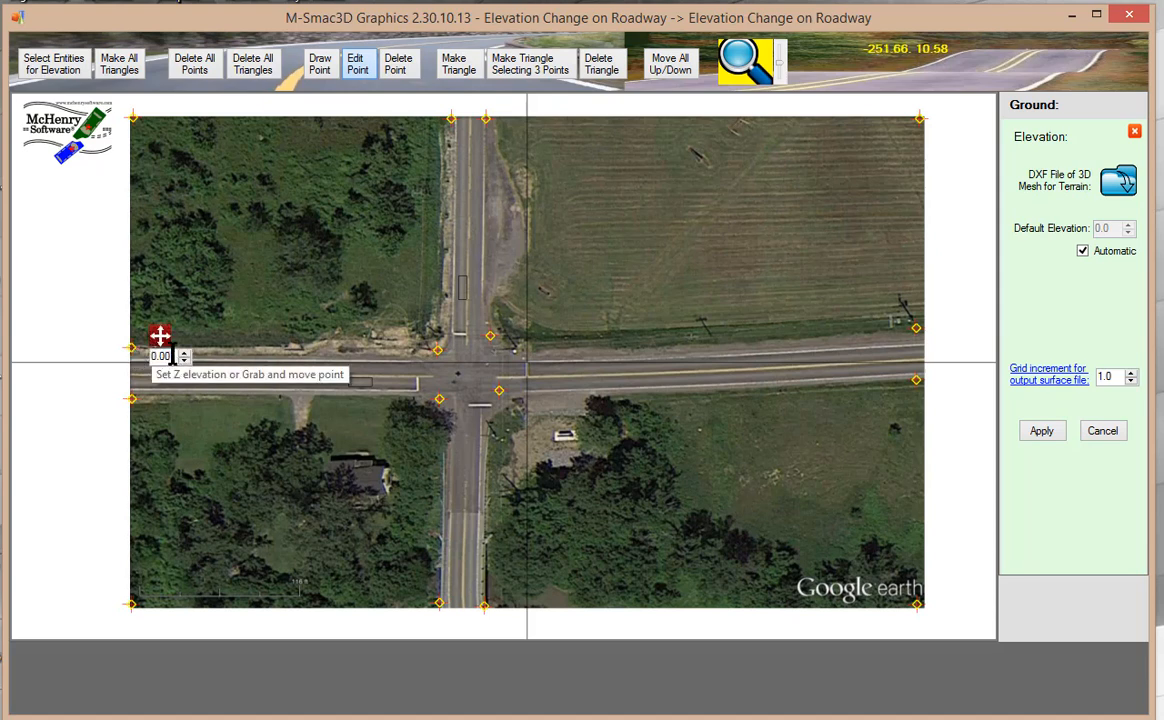
{"action": "type", "text": "25"}
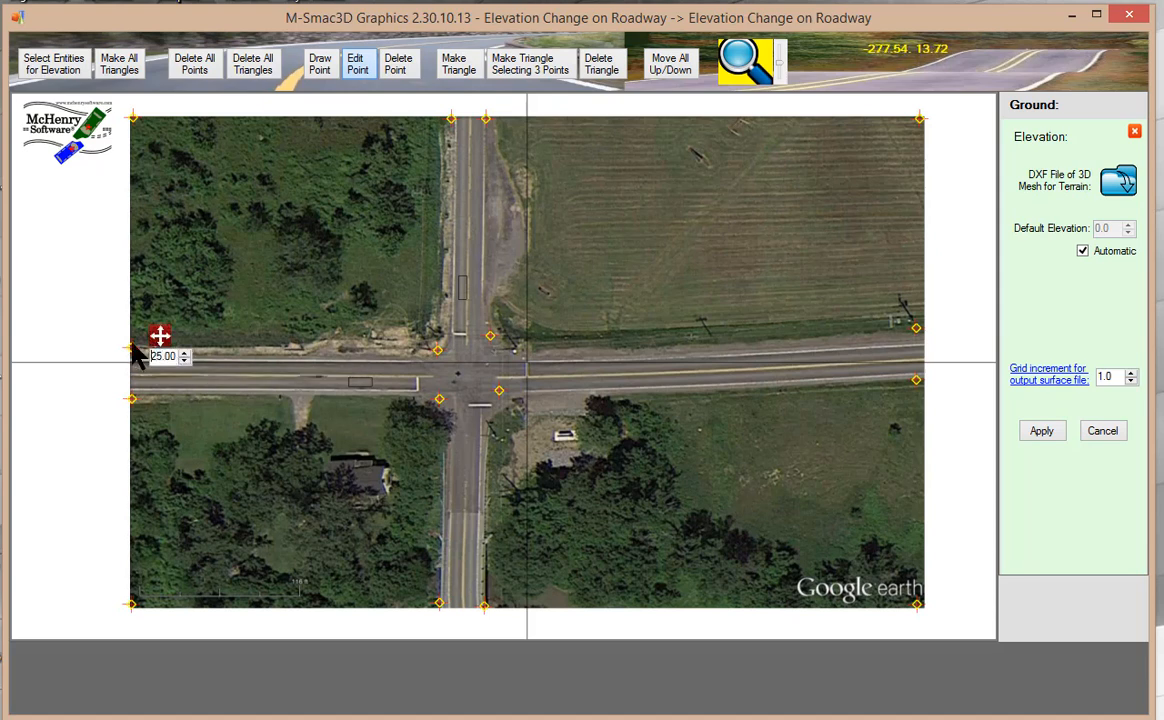
{"action": "left_click", "coordinate": [131, 398]}
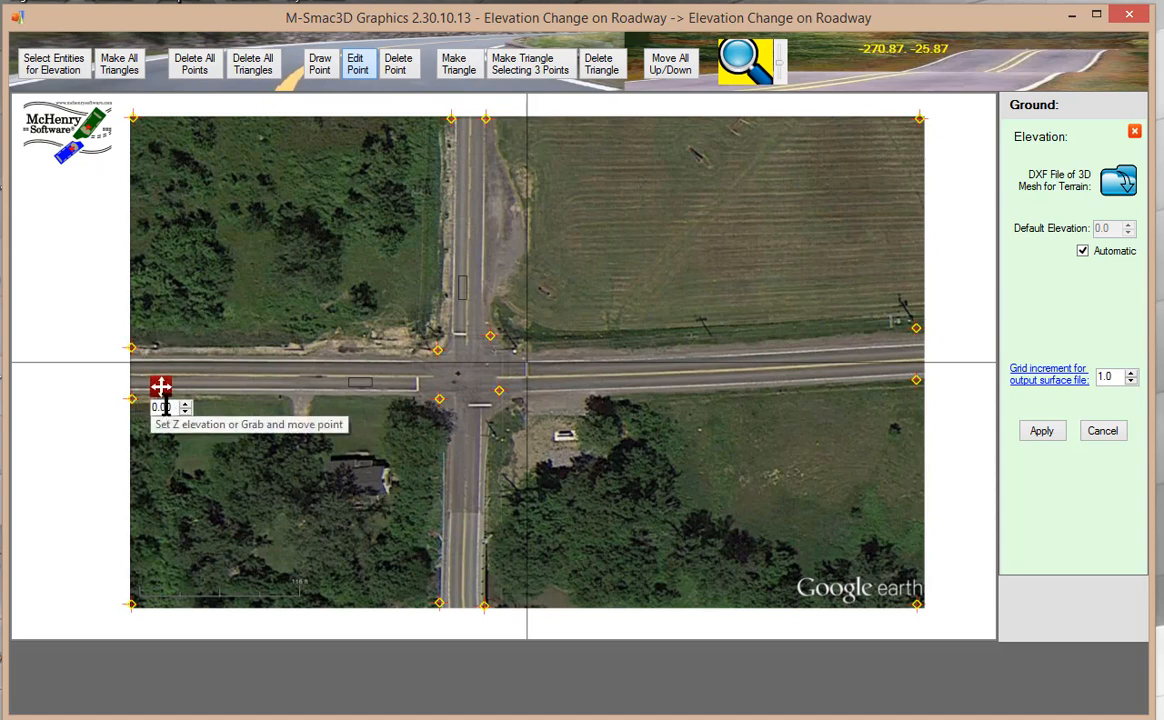
{"action": "type", "text": "2"}
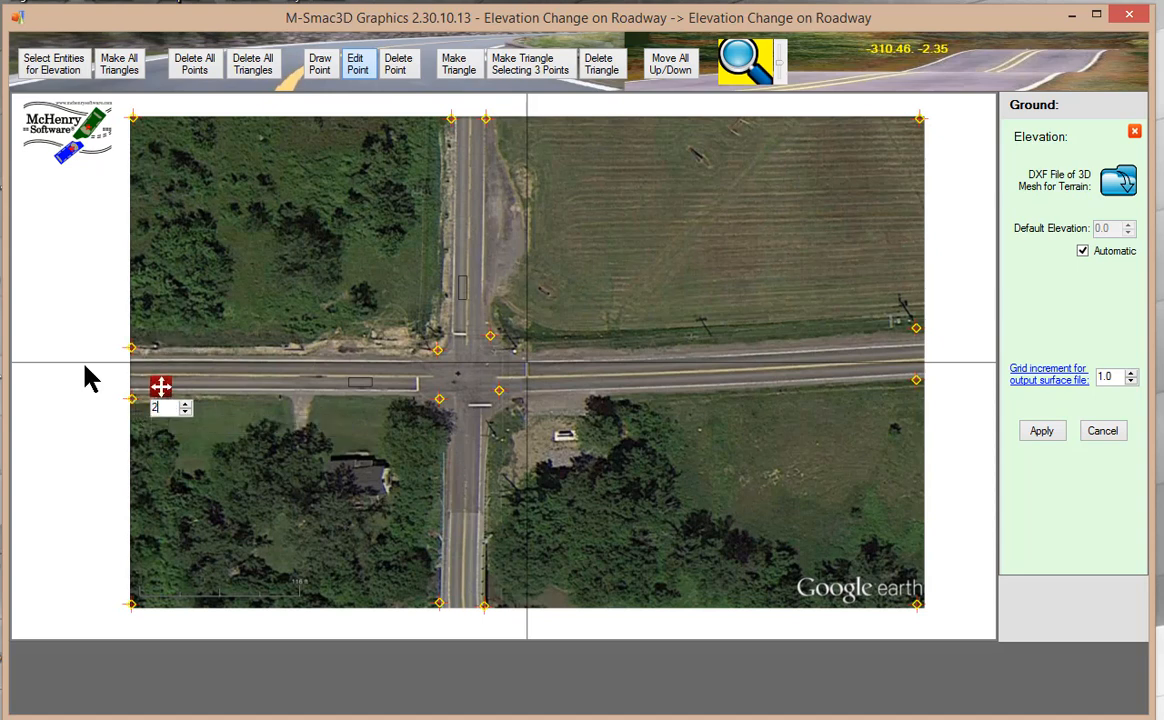
{"action": "type", "text": "5"}
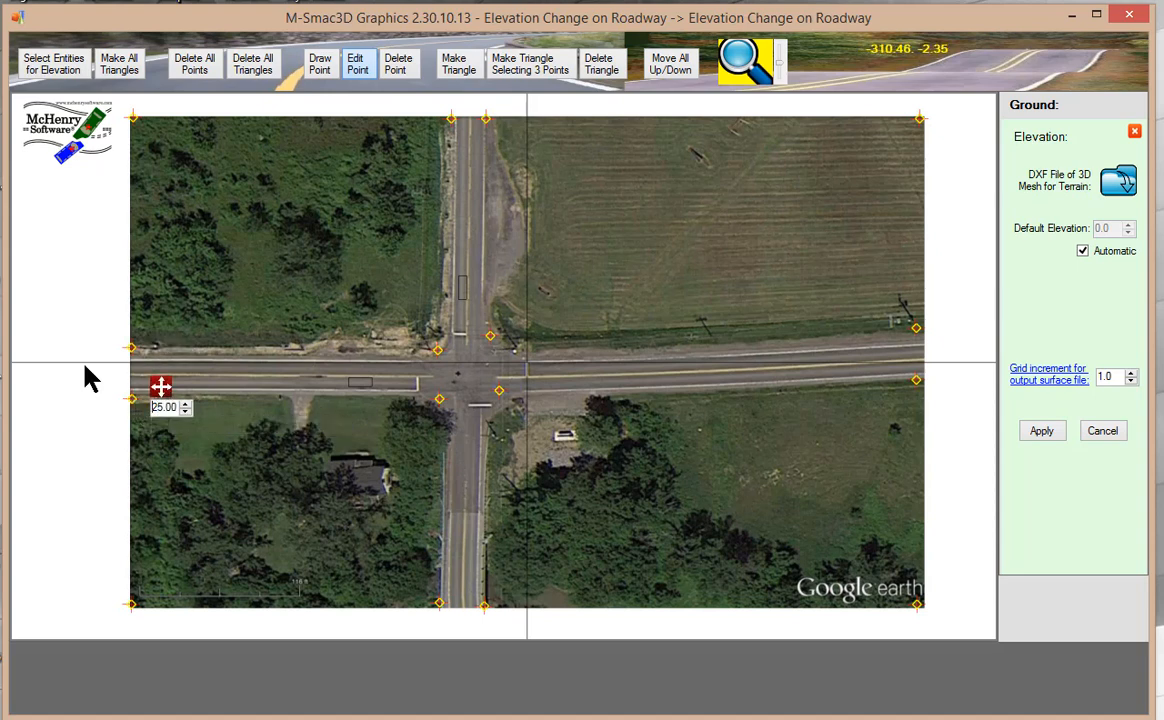
- Set the Z elevation of the two points at the east end of the horizontal road to 20
{"action": "left_click", "coordinate": [917, 330]}
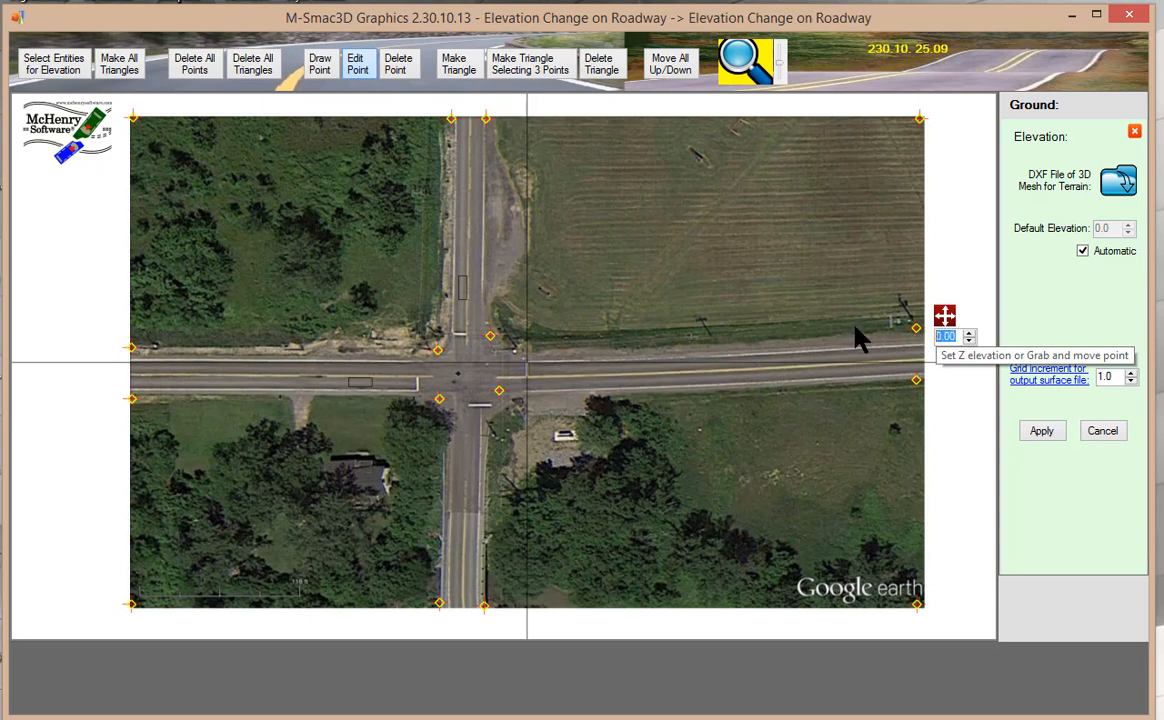
{"action": "type", "text": "20"}
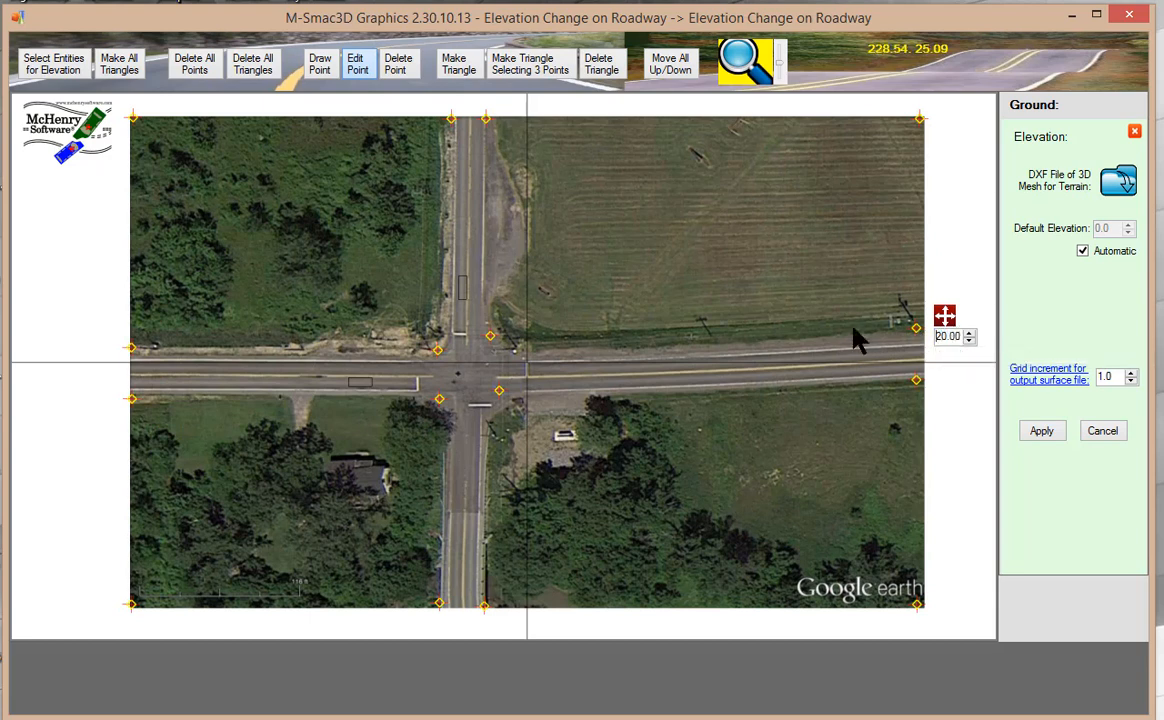
{"action": "left_click", "coordinate": [915, 380]}
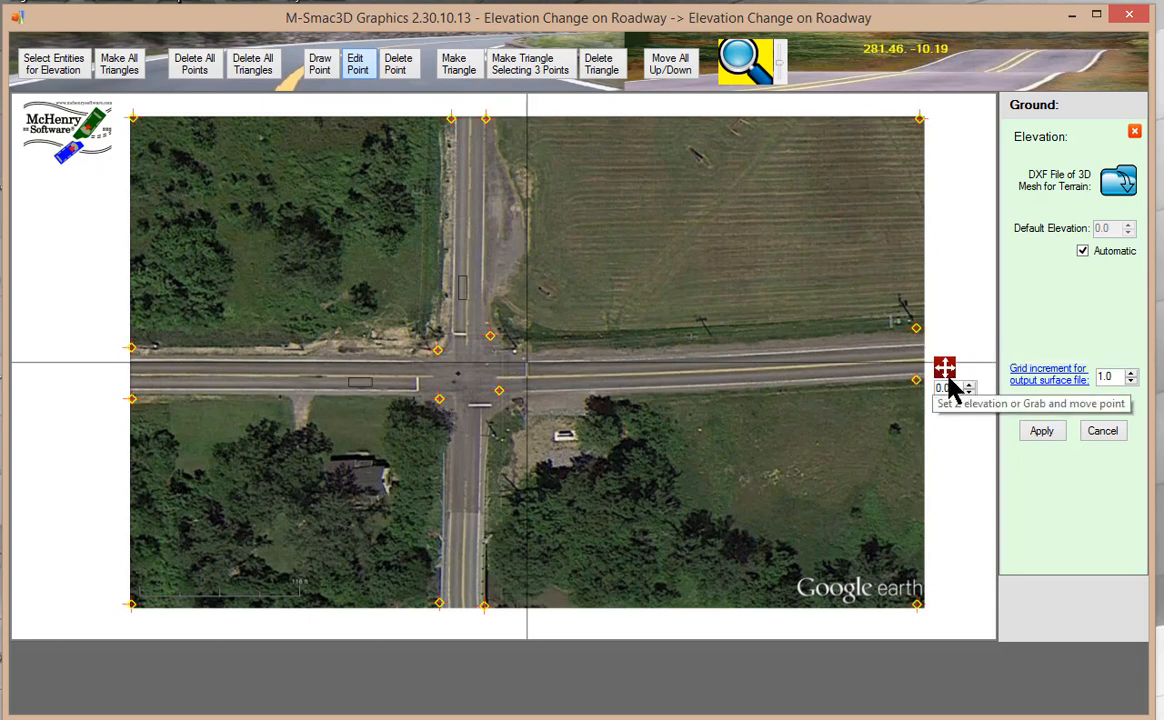
{"action": "type", "text": "20"}
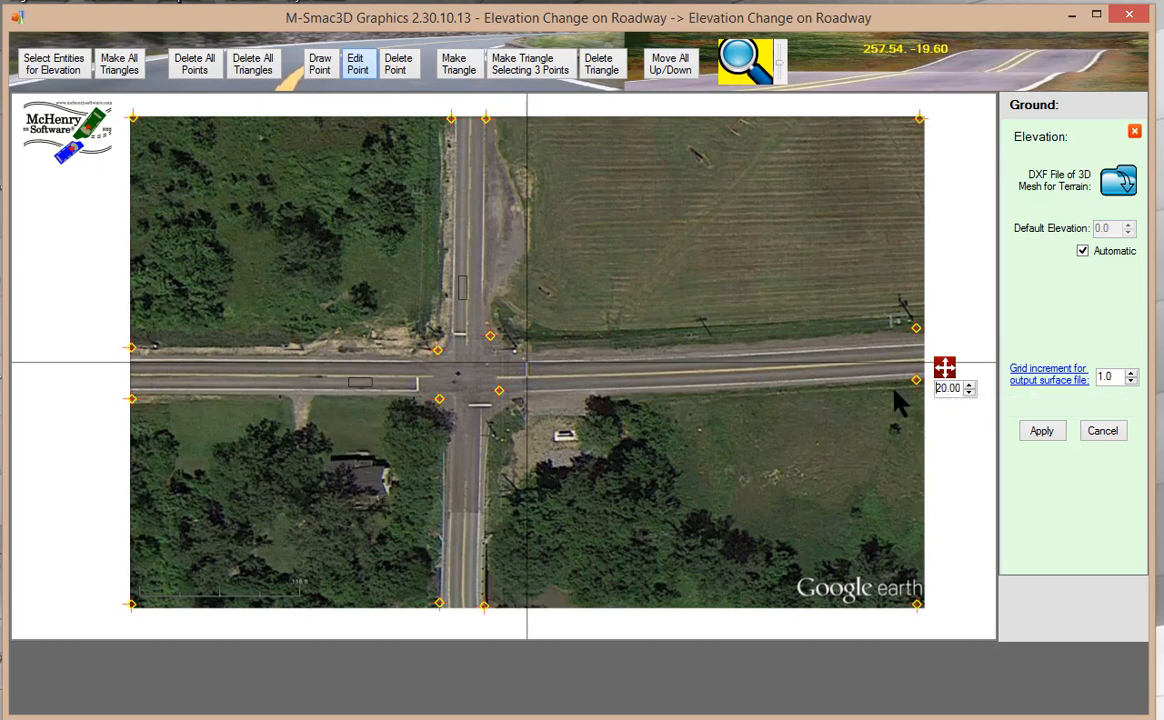
- Set the Z elevation of the west-edge points at the north and south ends of the vertical road to -20
{"action": "left_click", "coordinate": [452, 121]}
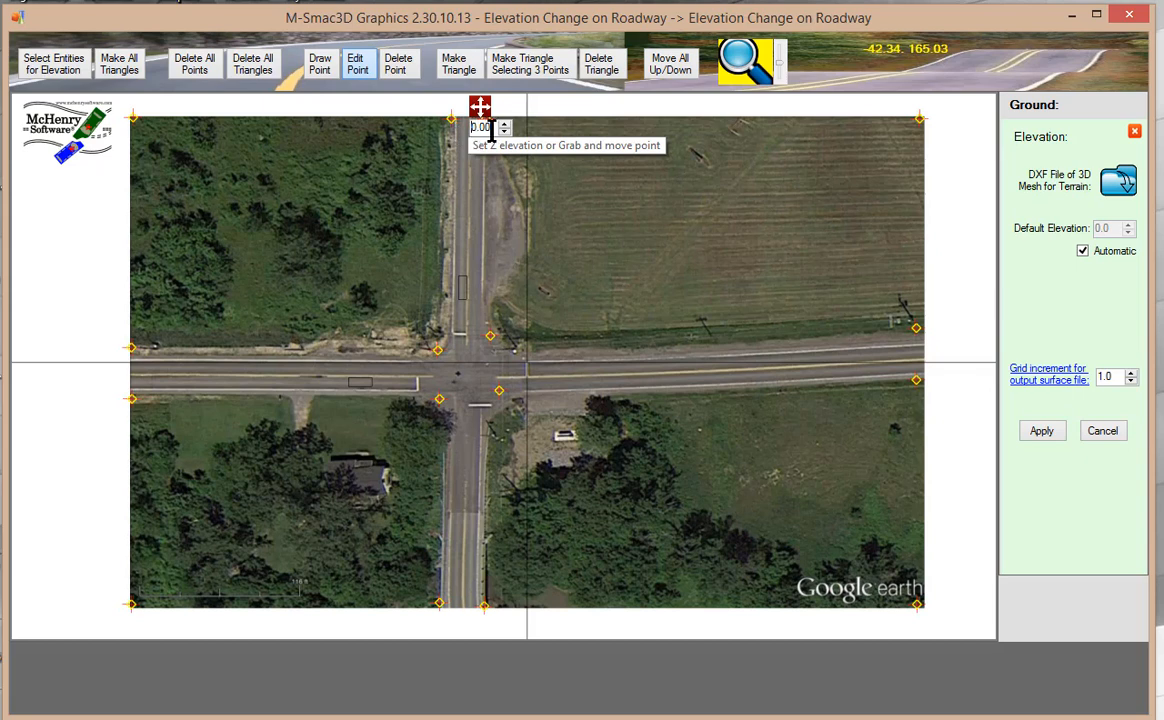
{"action": "type", "text": "-20"}
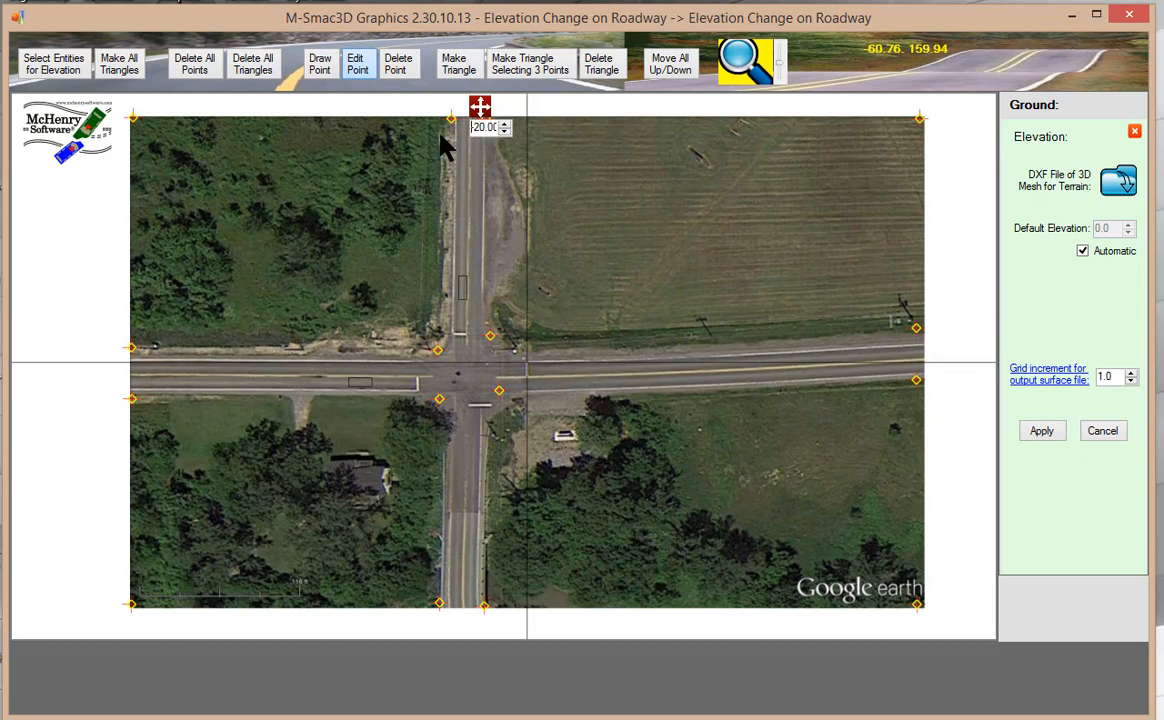
{"action": "left_click", "coordinate": [439, 605]}
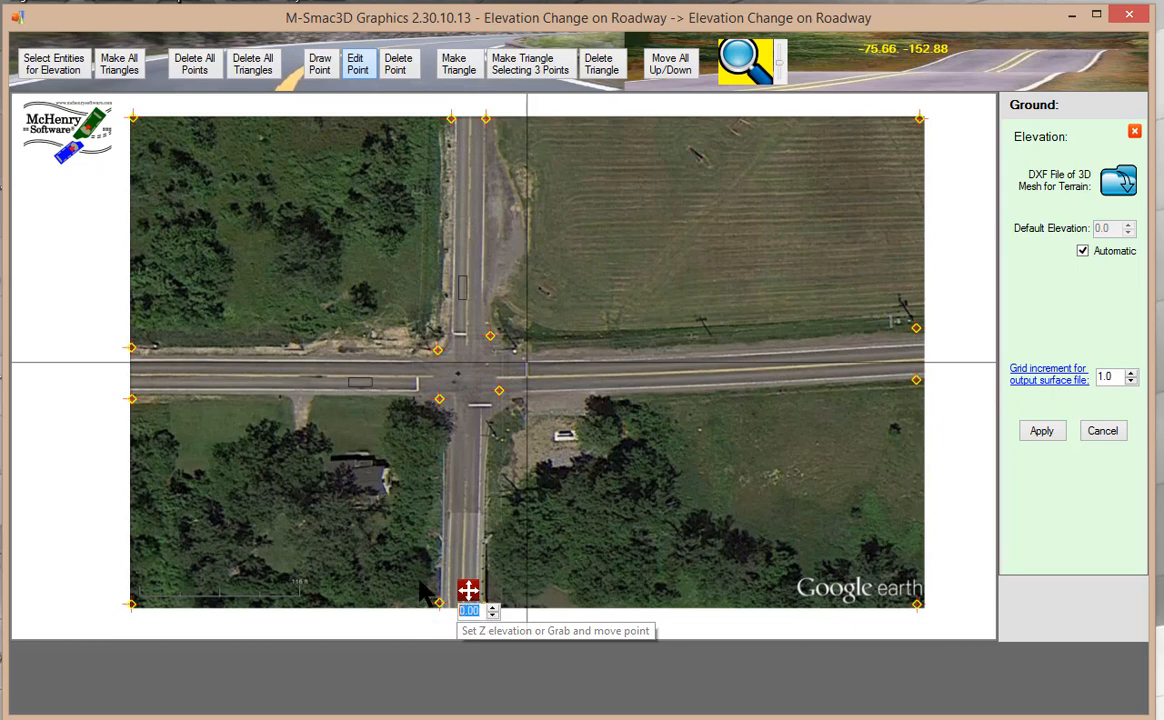
{"action": "type", "text": "-20.00"}
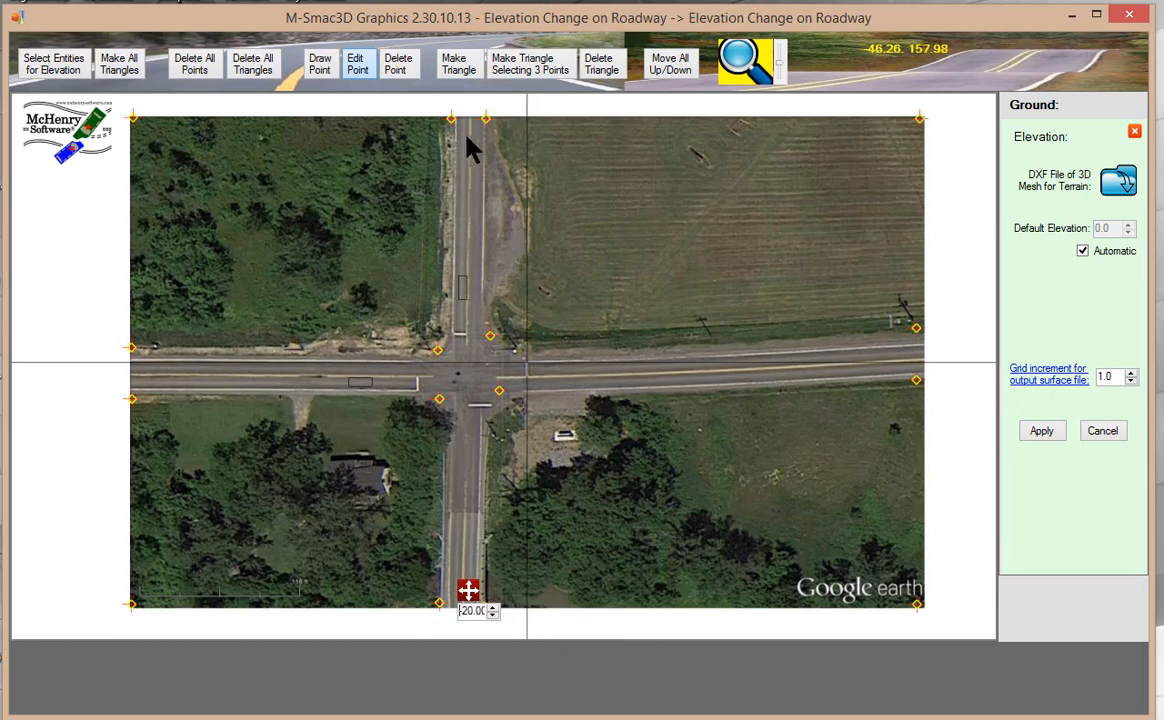
- Set the Z elevation of the east-edge points at the north and south ends of the vertical road to -20
{"action": "left_click", "coordinate": [485, 119]}
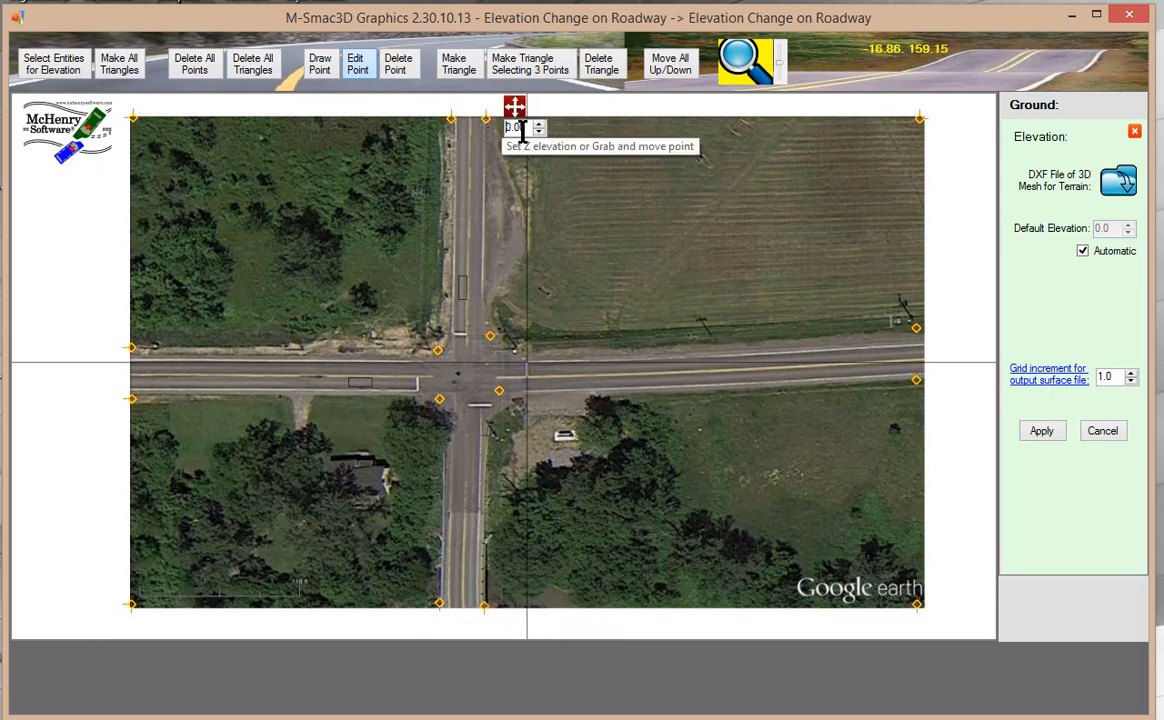
{"action": "type", "text": "-20"}
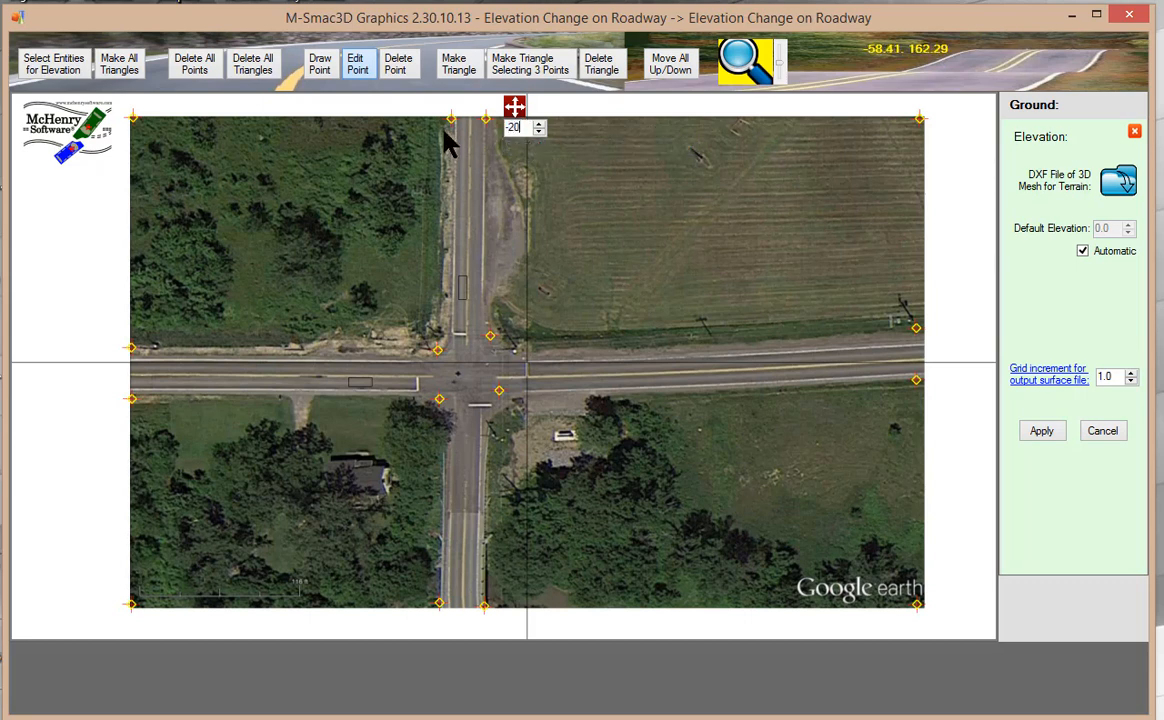
{"action": "type", "text": ".00"}
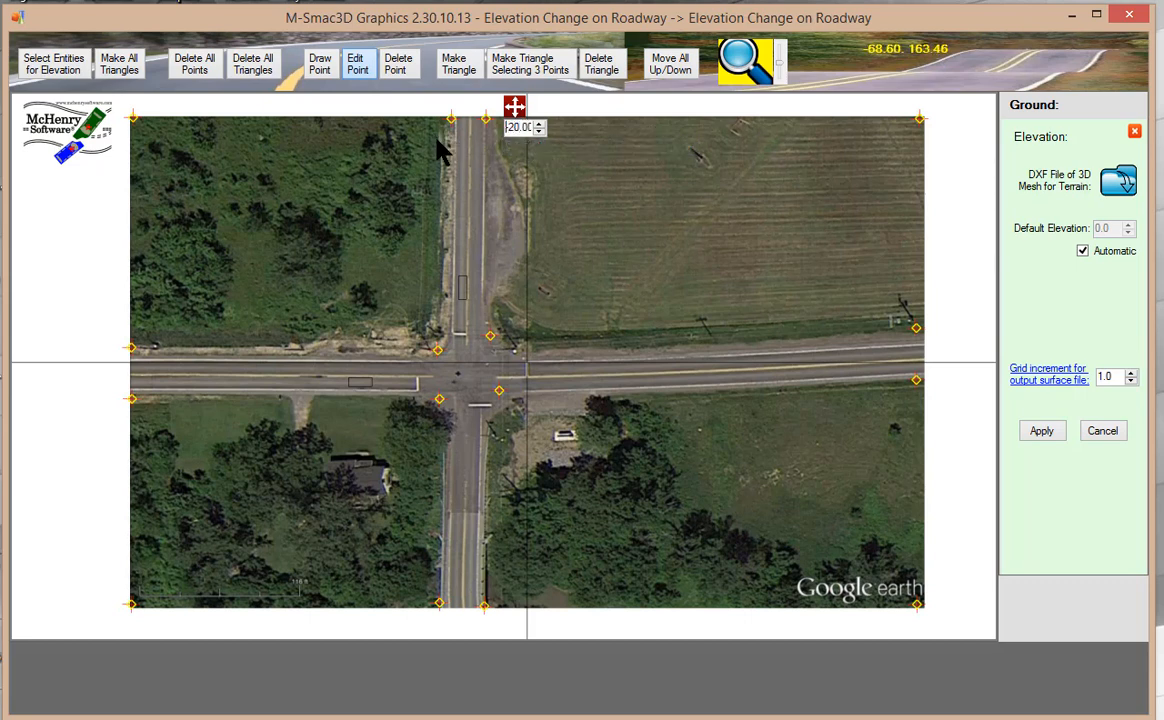
{"action": "left_click", "coordinate": [484, 605]}
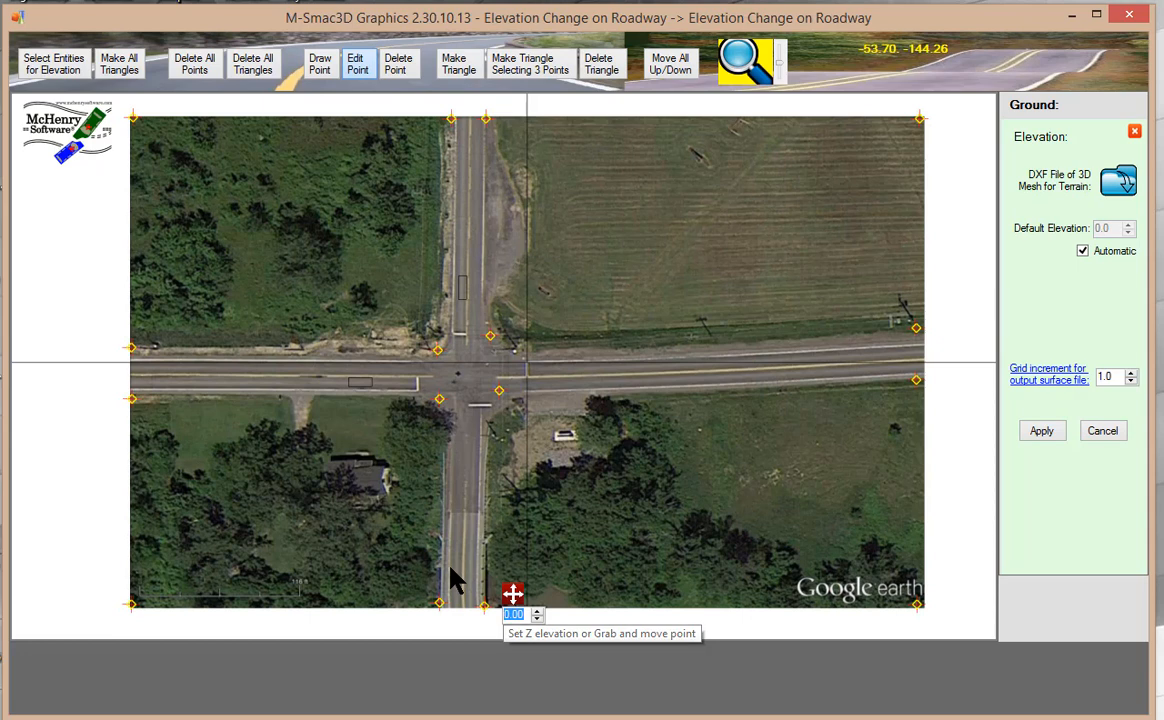
{"action": "type", "text": "-20.00"}
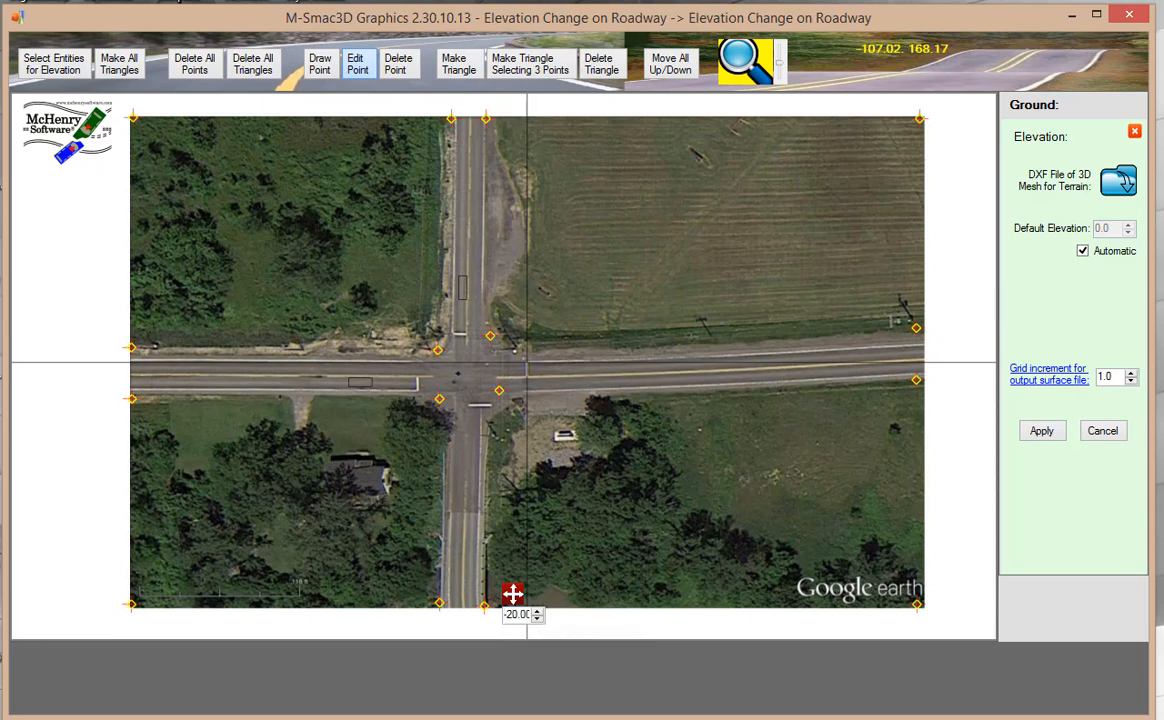
- Triangulate all elevation points, adjust the positions of the northeast and southeast intersection corner points, and apply the surface
{"action": "left_click", "coordinate": [452, 78]}
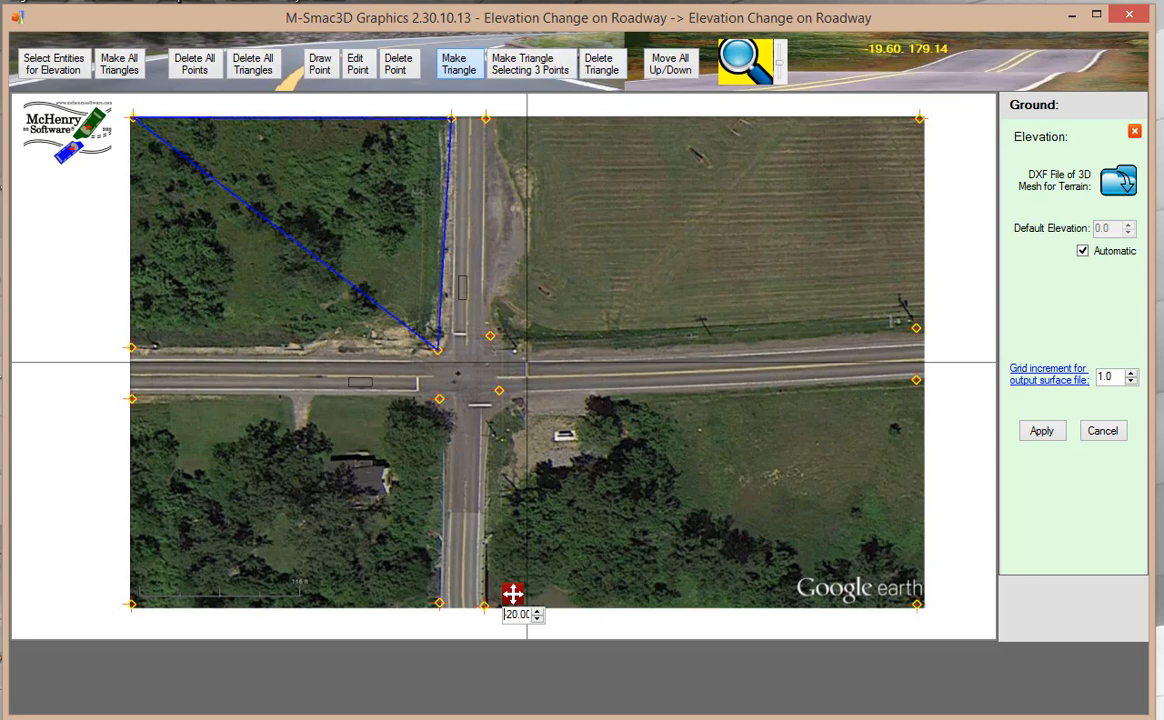
{"action": "left_click", "coordinate": [117, 72]}
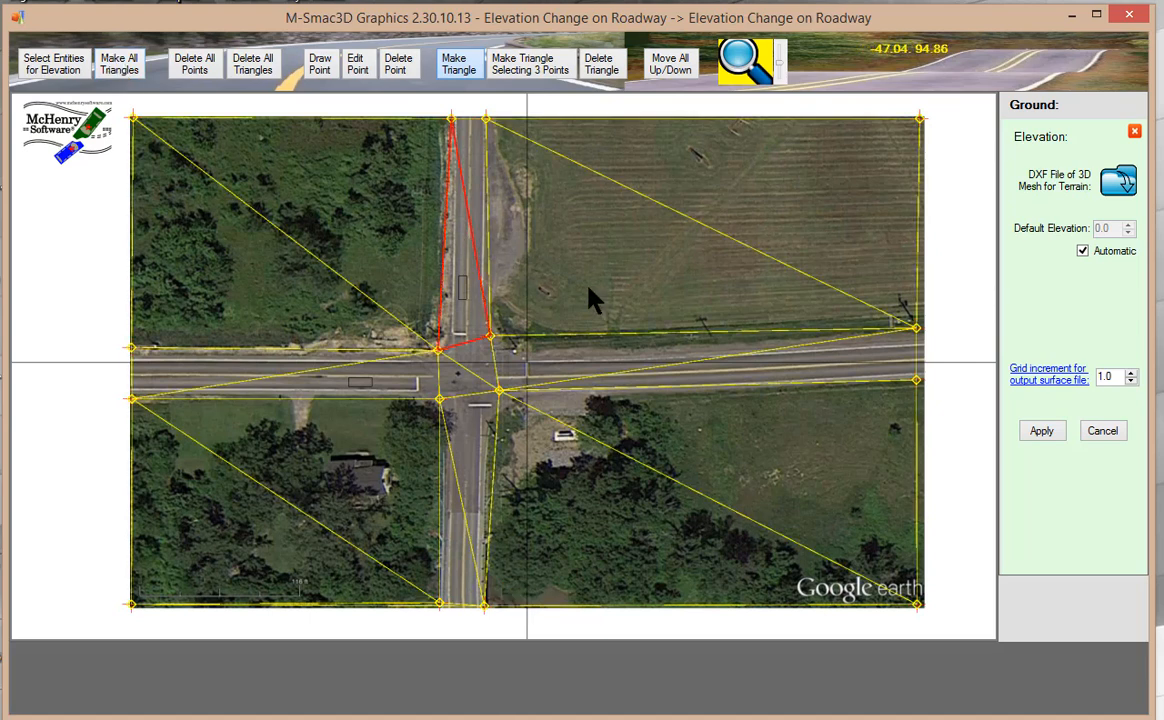
{"action": "left_click", "coordinate": [352, 66]}
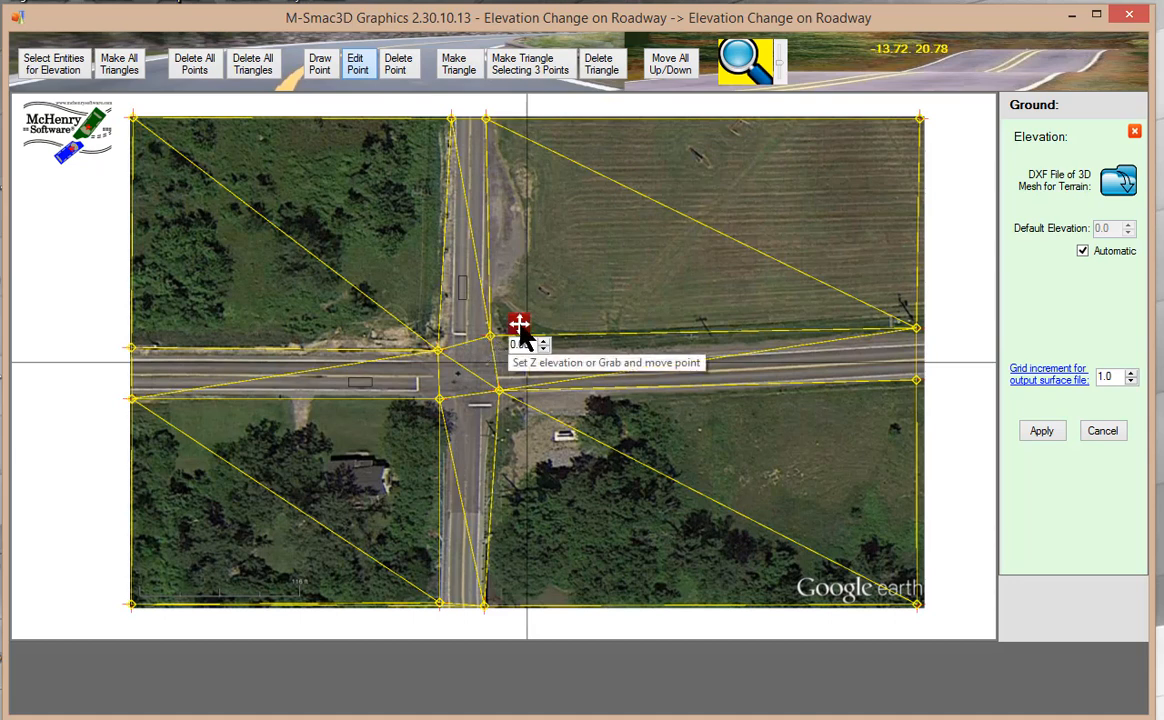
{"action": "left_click_drag", "start_coordinate": [529, 344], "coordinate": [525, 339]}
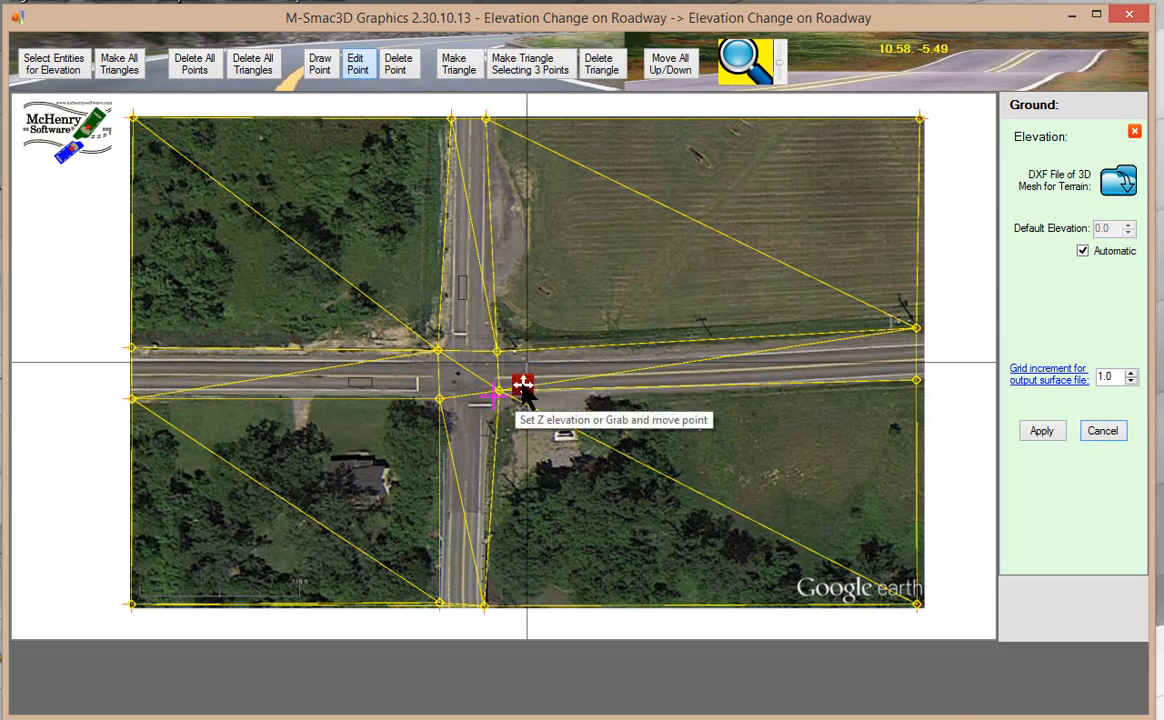
{"action": "left_click", "coordinate": [521, 385]}
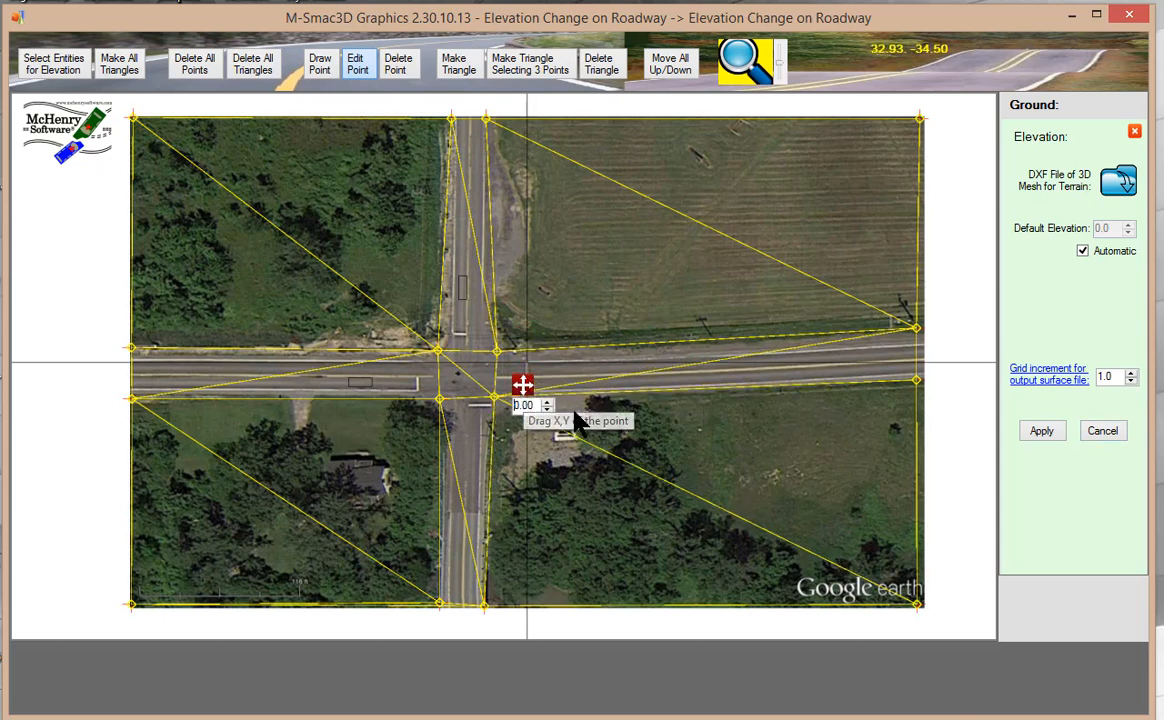
{"action": "left_click", "coordinate": [1041, 430]}
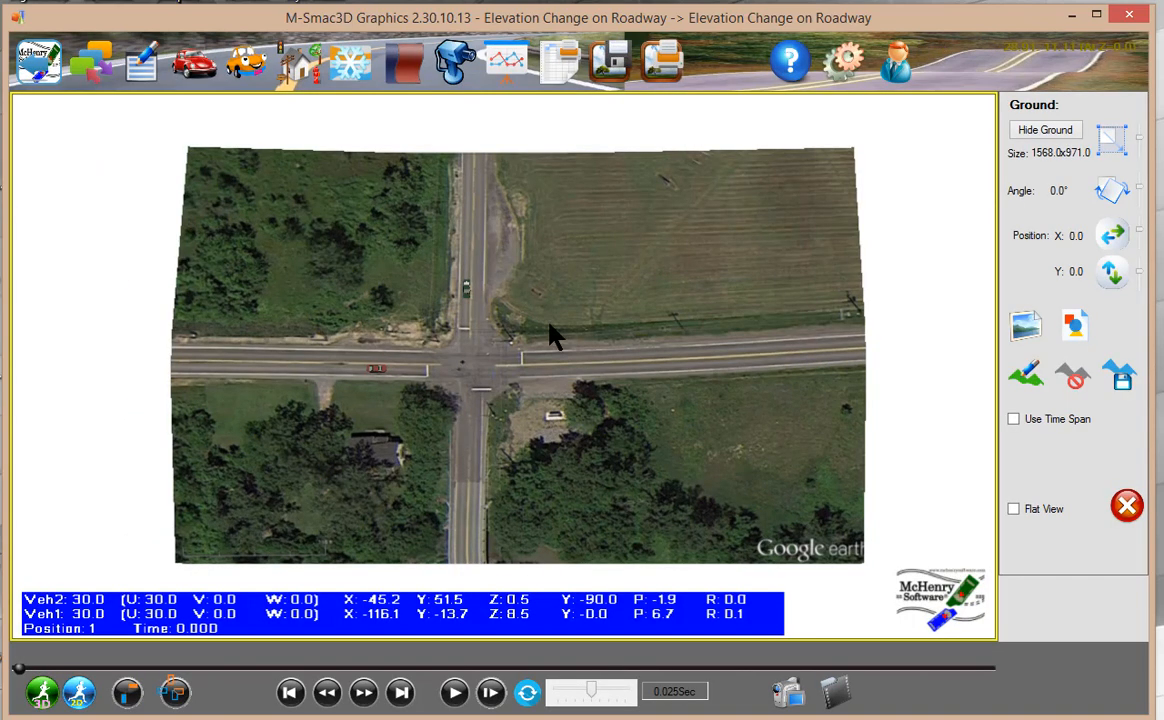
- Examine the applied ground surface and its road slopes from low oblique 3D viewpoints
{"action": "mouse_move", "coordinate": [600, 110]}
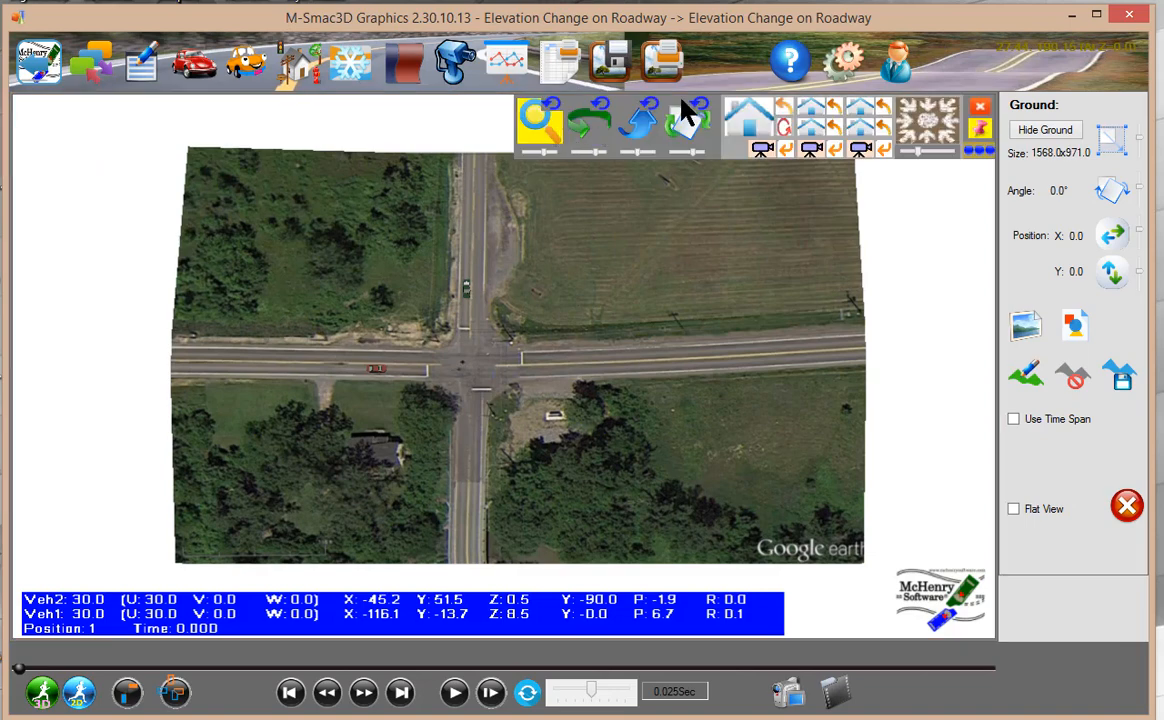
{"action": "left_click", "coordinate": [630, 128]}
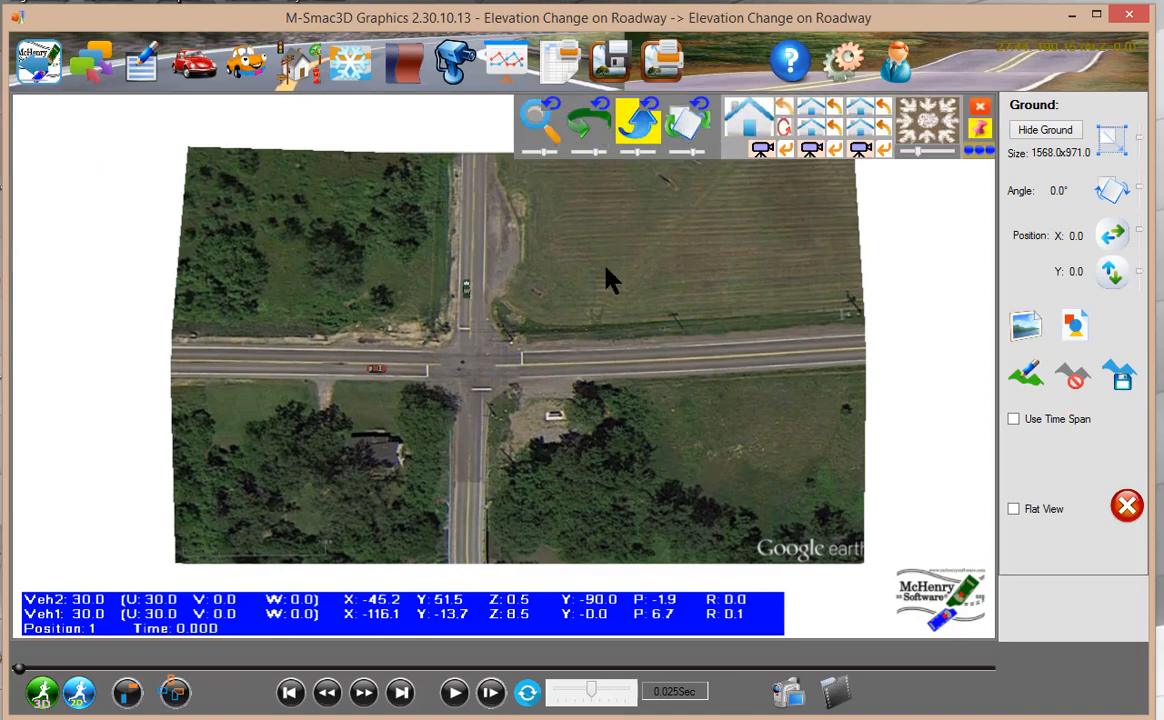
{"action": "left_click_drag", "start_coordinate": [613, 278], "coordinate": [530, 418]}
{"action": "scroll", "coordinate": [529, 406], "scroll_direction": "down", "scroll_amount": 5}
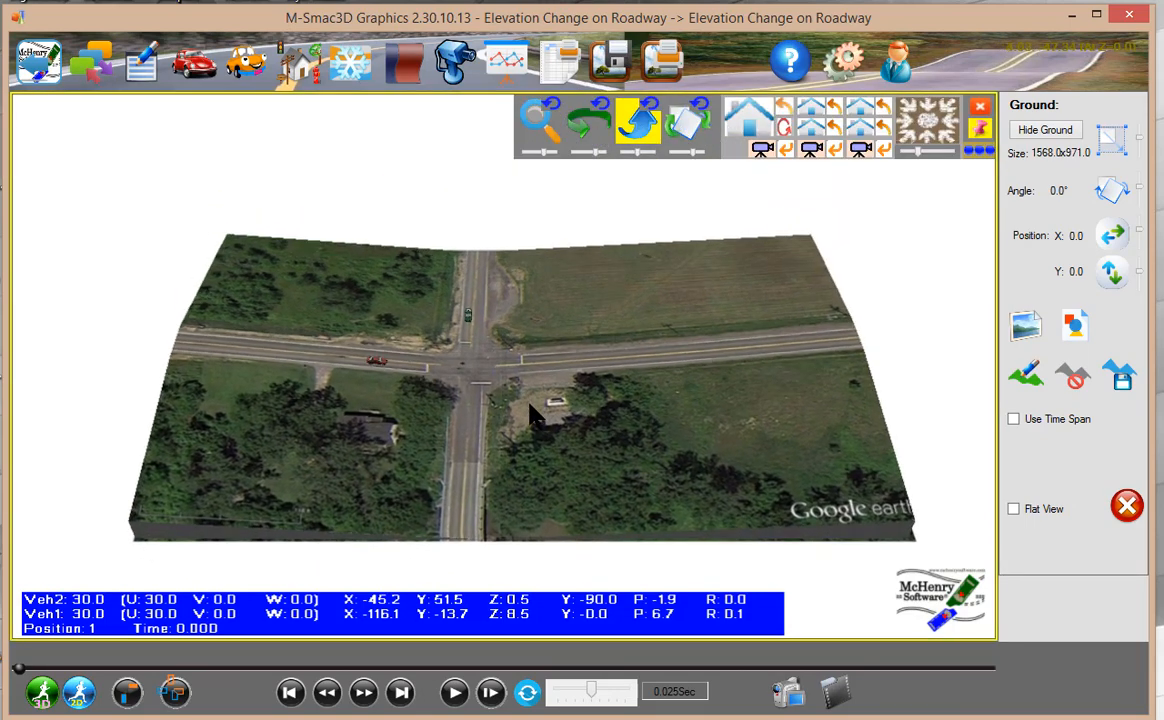
{"action": "scroll", "coordinate": [531, 402], "scroll_direction": "down", "scroll_amount": 8}
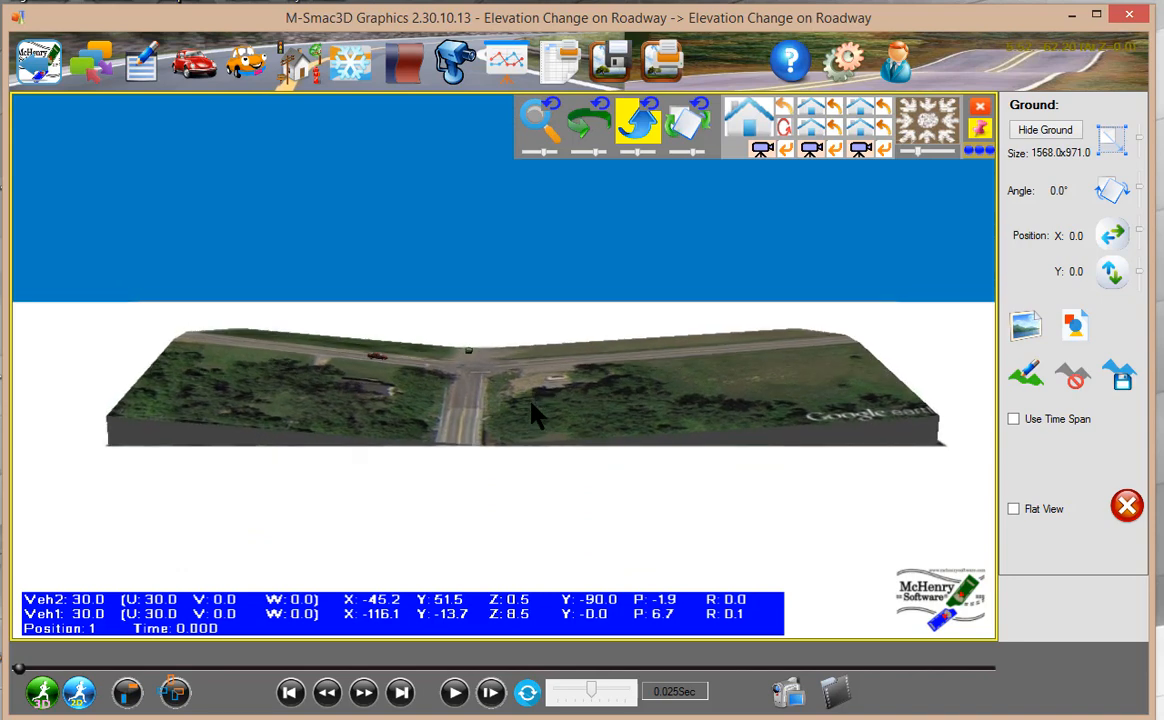
{"action": "left_click_drag", "start_coordinate": [530, 400], "coordinate": [552, 436]}
{"action": "left_click_drag", "start_coordinate": [638, 541], "coordinate": [603, 452]}
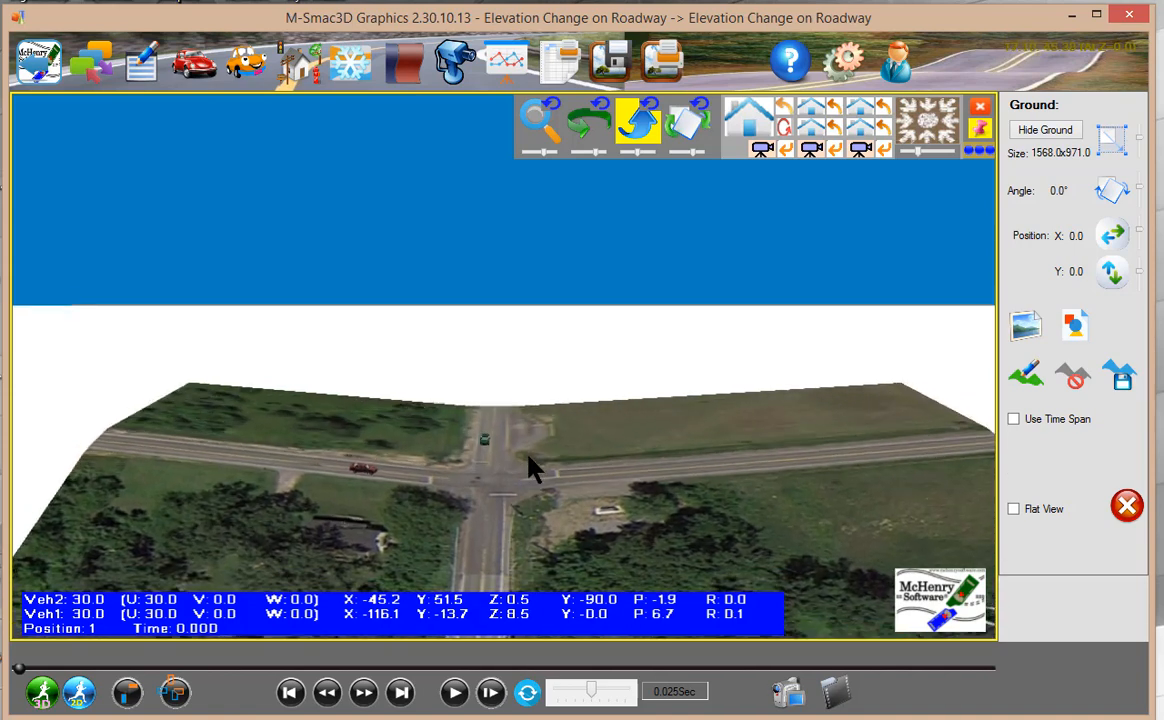
{"action": "left_click_drag", "start_coordinate": [551, 416], "coordinate": [352, 447]}
- Open the initial position settings for vehicle 1 and for vehicle 2
{"action": "left_click", "coordinate": [369, 428]}
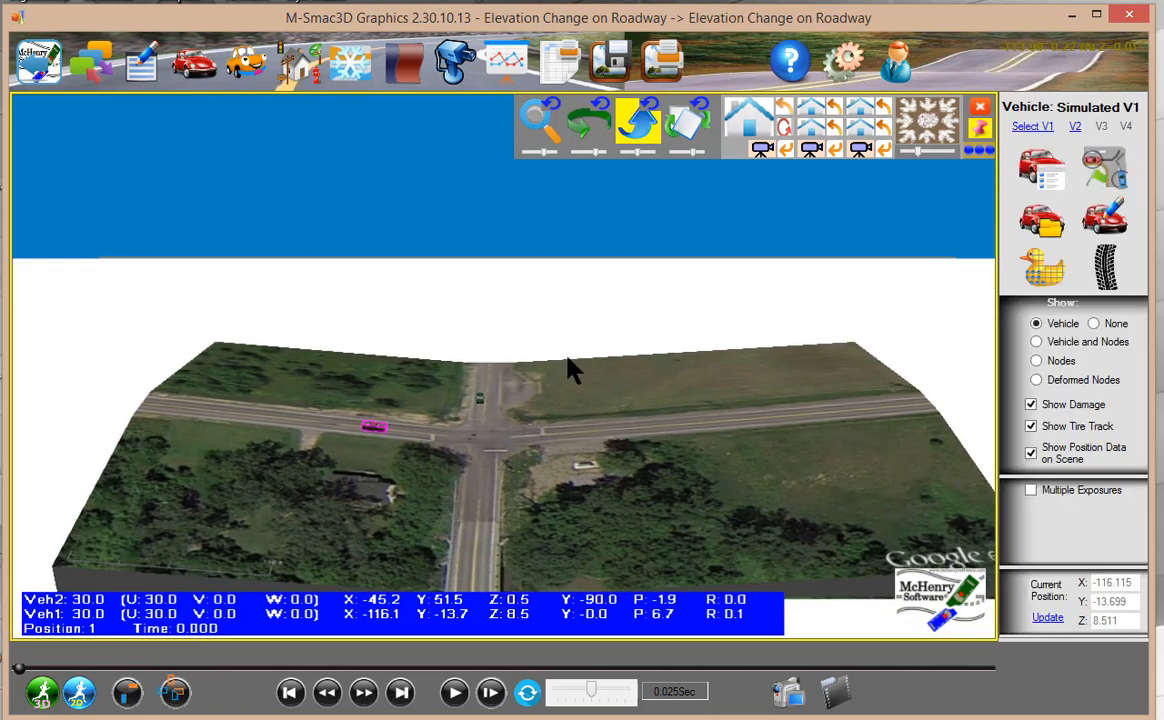
{"action": "left_click", "coordinate": [1000, 158]}
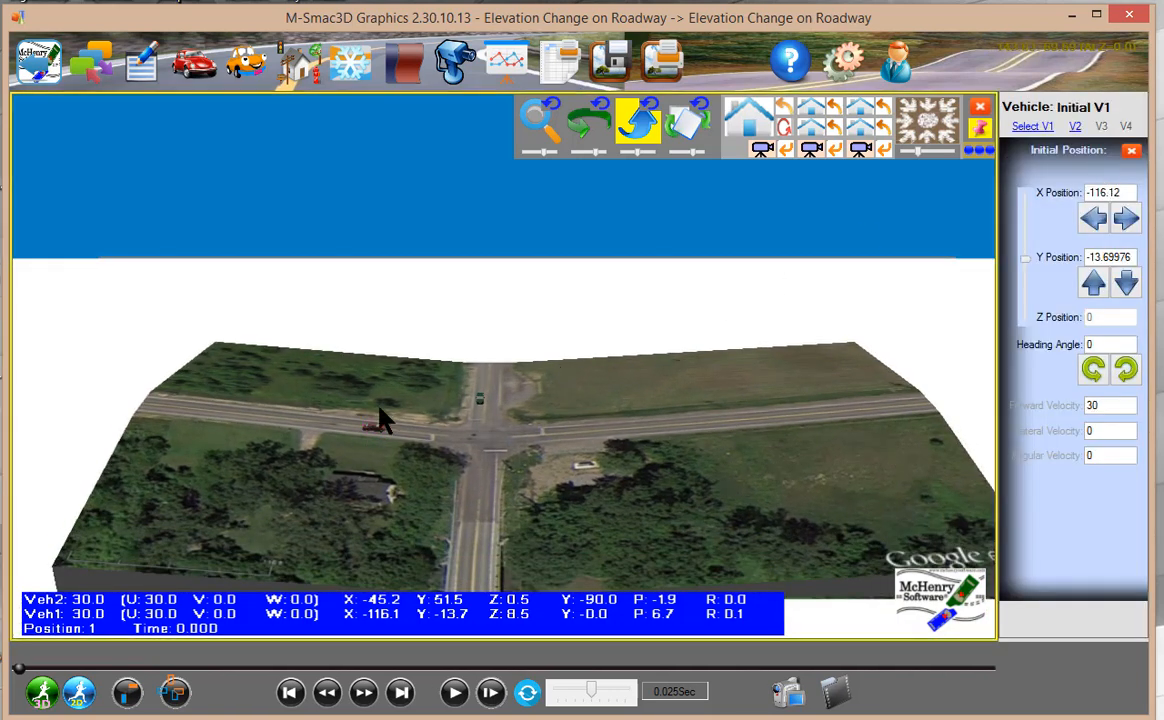
{"action": "left_click", "coordinate": [373, 433]}
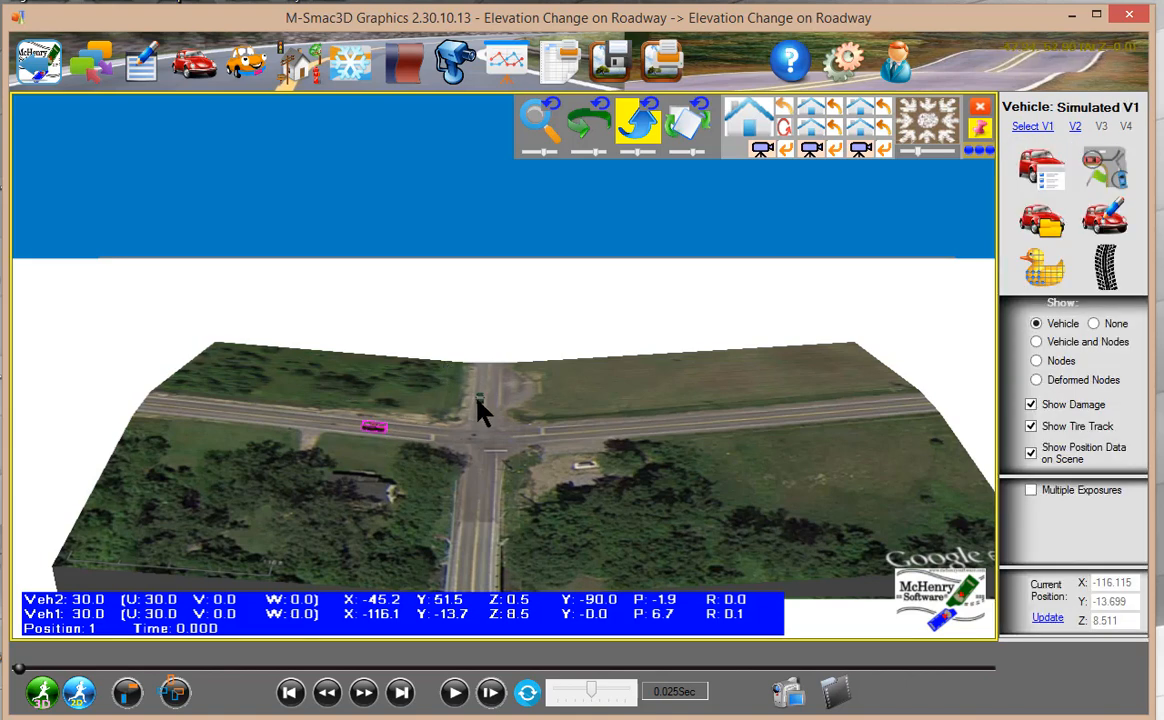
{"action": "left_click", "coordinate": [477, 401]}
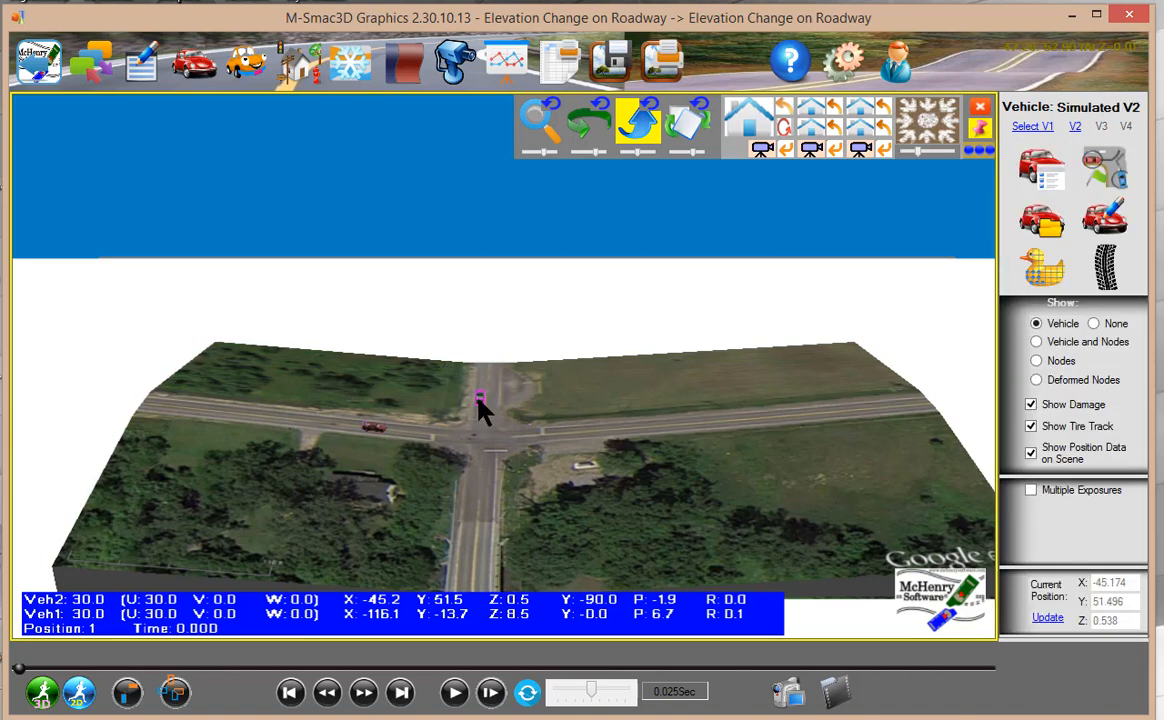
{"action": "left_click", "coordinate": [1104, 172]}
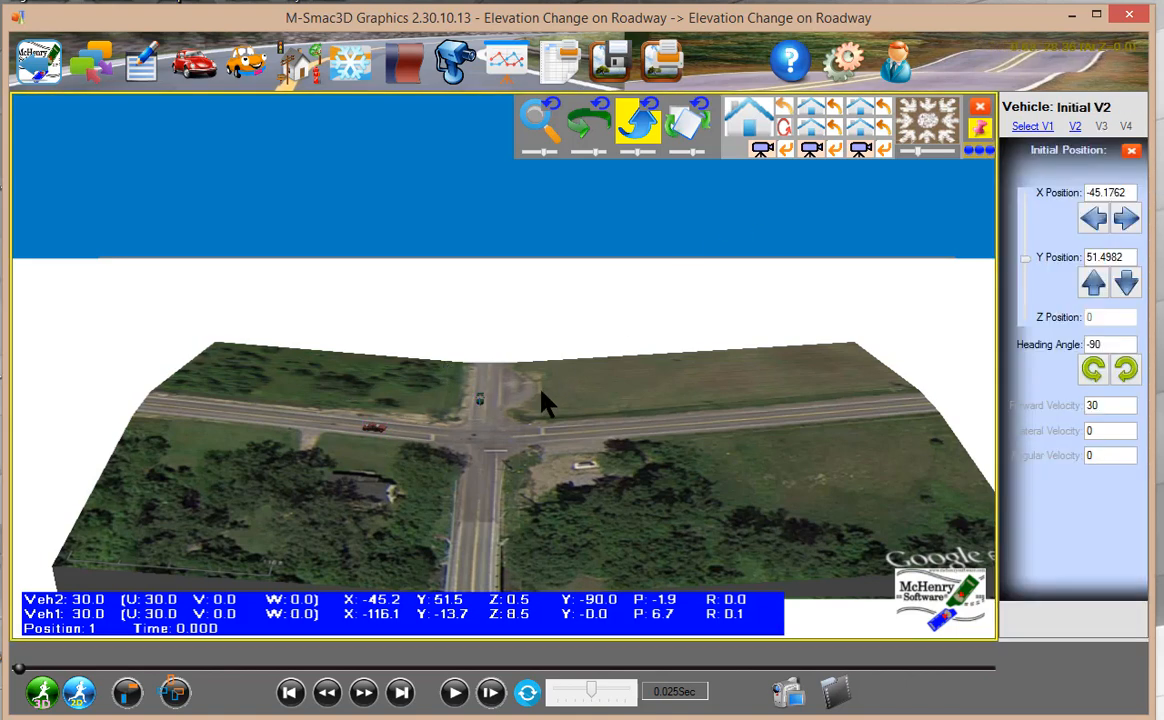
- Move vehicle 2 farther north along the north road arm, to about X -44.4, Y 109.2
{"action": "left_click", "coordinate": [552, 116]}
{"action": "scroll", "coordinate": [518, 323], "scroll_direction": "up", "scroll_amount": 5}
{"action": "left_click_drag", "start_coordinate": [460, 472], "coordinate": [530, 198]}
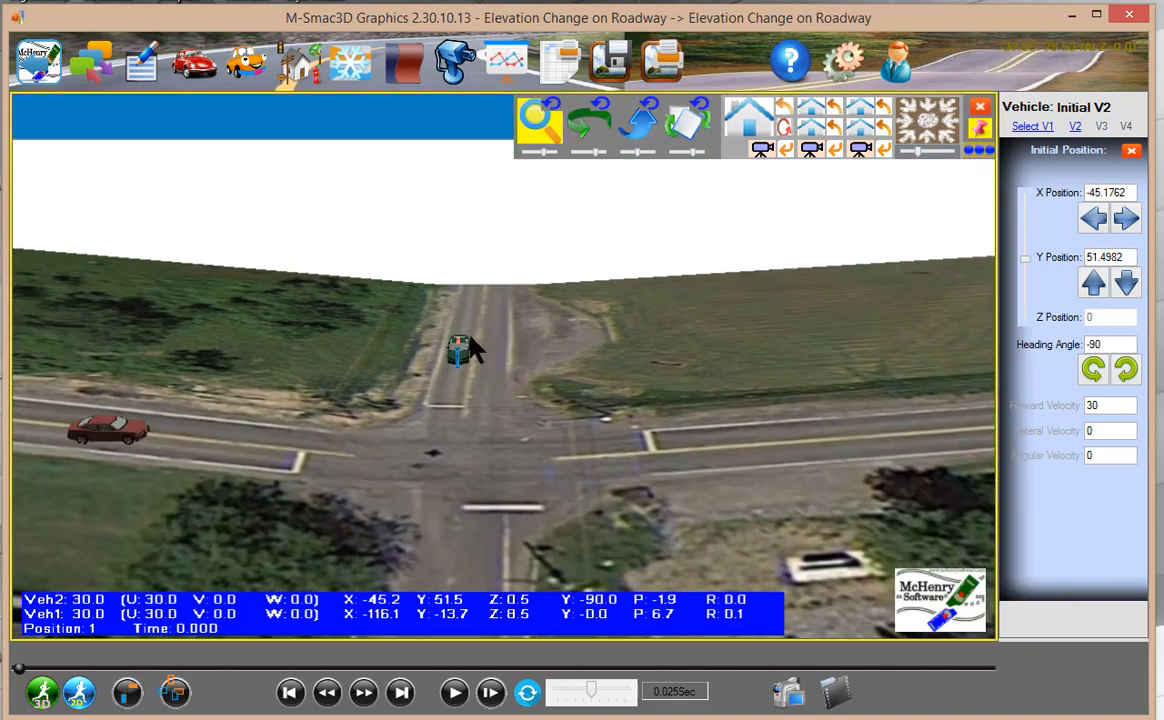
{"action": "left_click", "coordinate": [640, 122]}
{"action": "left_click_drag", "start_coordinate": [631, 268], "coordinate": [481, 342]}
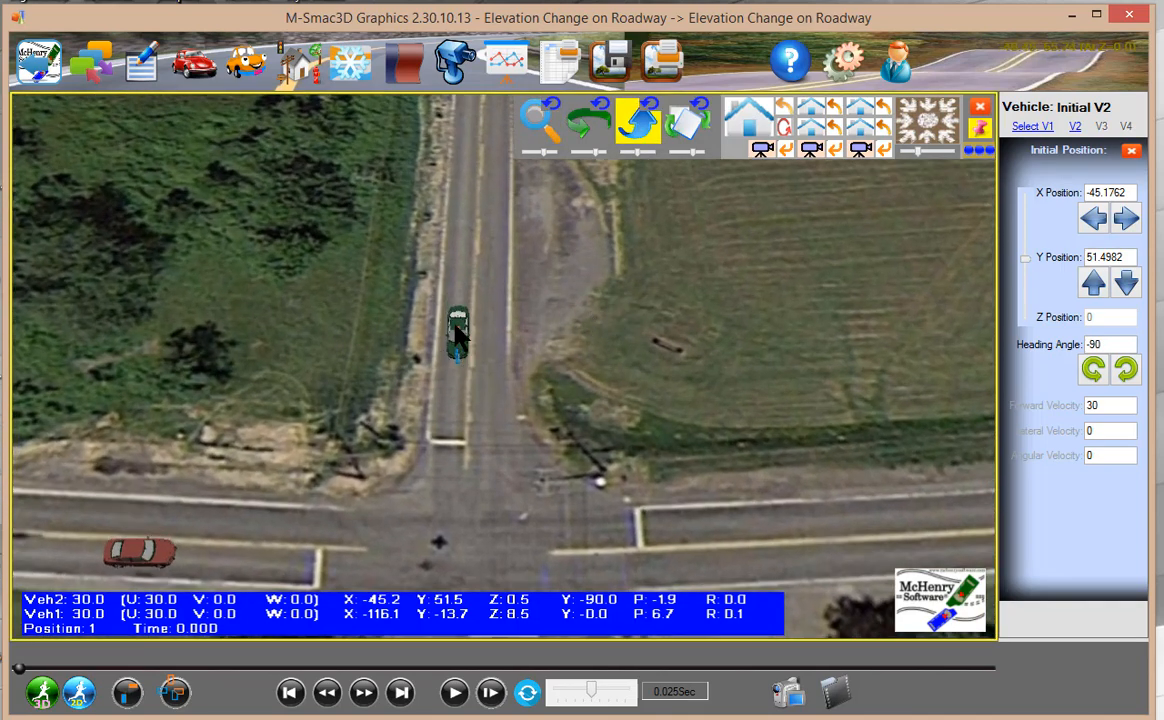
{"action": "left_click_drag", "start_coordinate": [459, 340], "coordinate": [468, 177]}
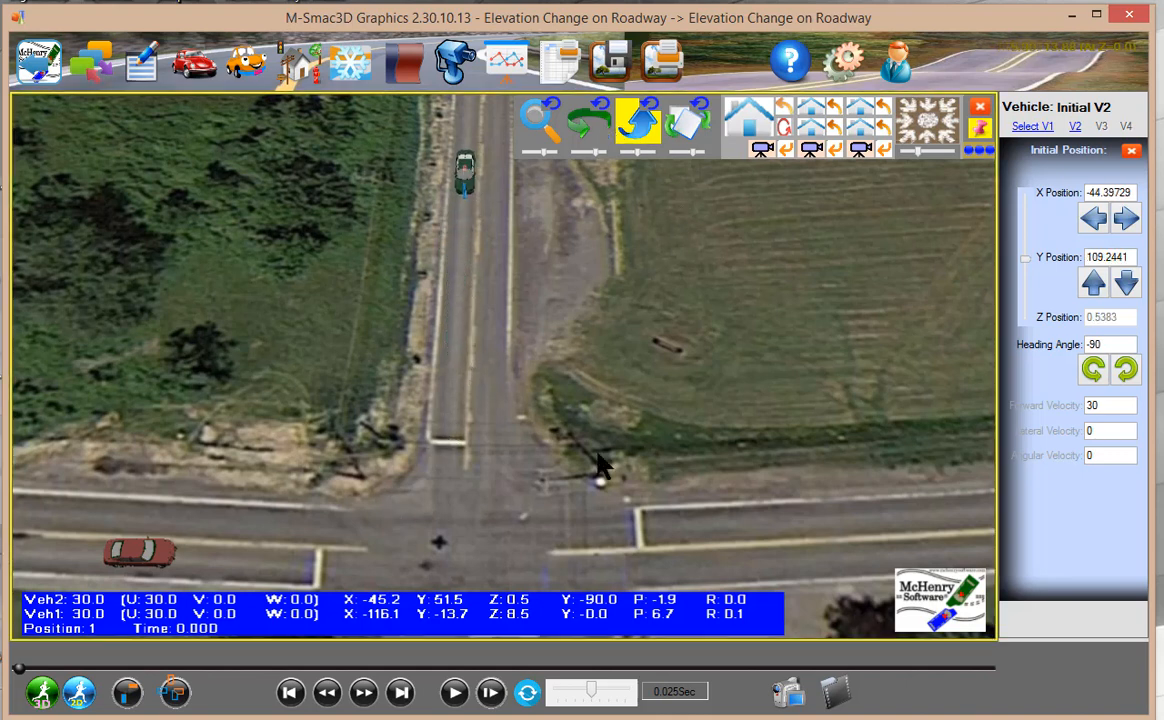
- Move vehicle 1 farther west along the west road arm, to about X -197.6, Y -12.2
{"action": "middle_click_drag", "start_coordinate": [592, 439], "coordinate": [845, 316]}
{"action": "middle_click_drag", "start_coordinate": [430, 478], "coordinate": [553, 395]}
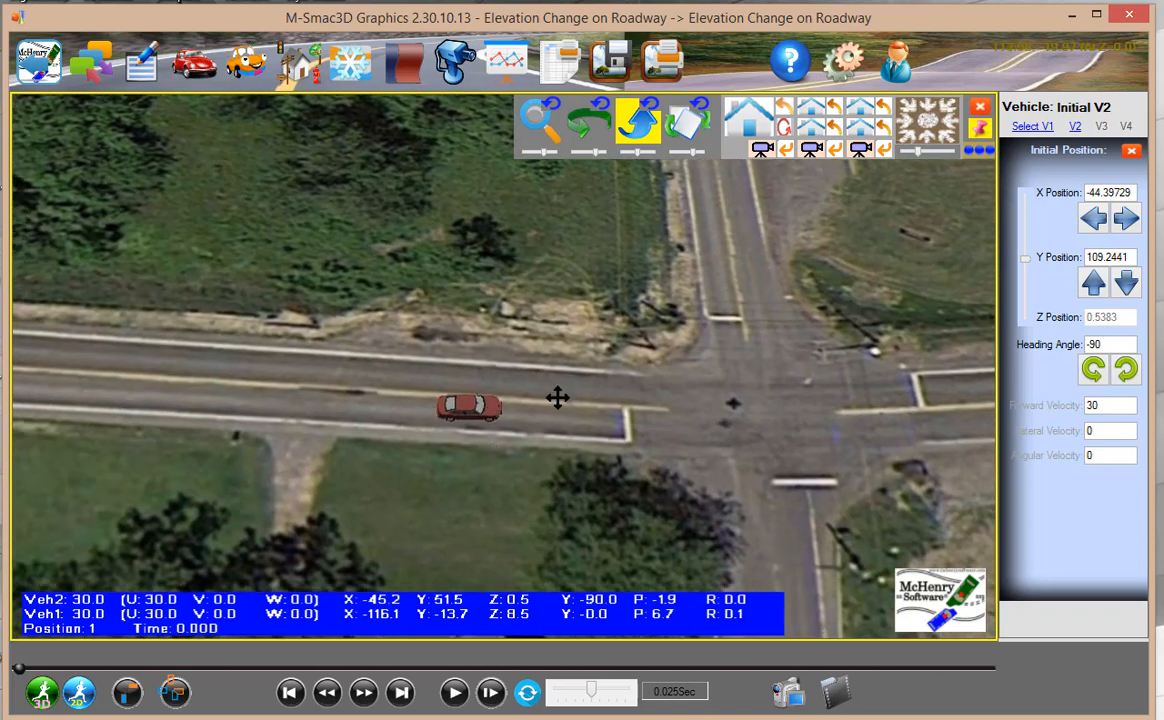
{"action": "scroll", "coordinate": [548, 325], "scroll_direction": "up", "scroll_amount": 3}
{"action": "left_click", "coordinate": [630, 435]}
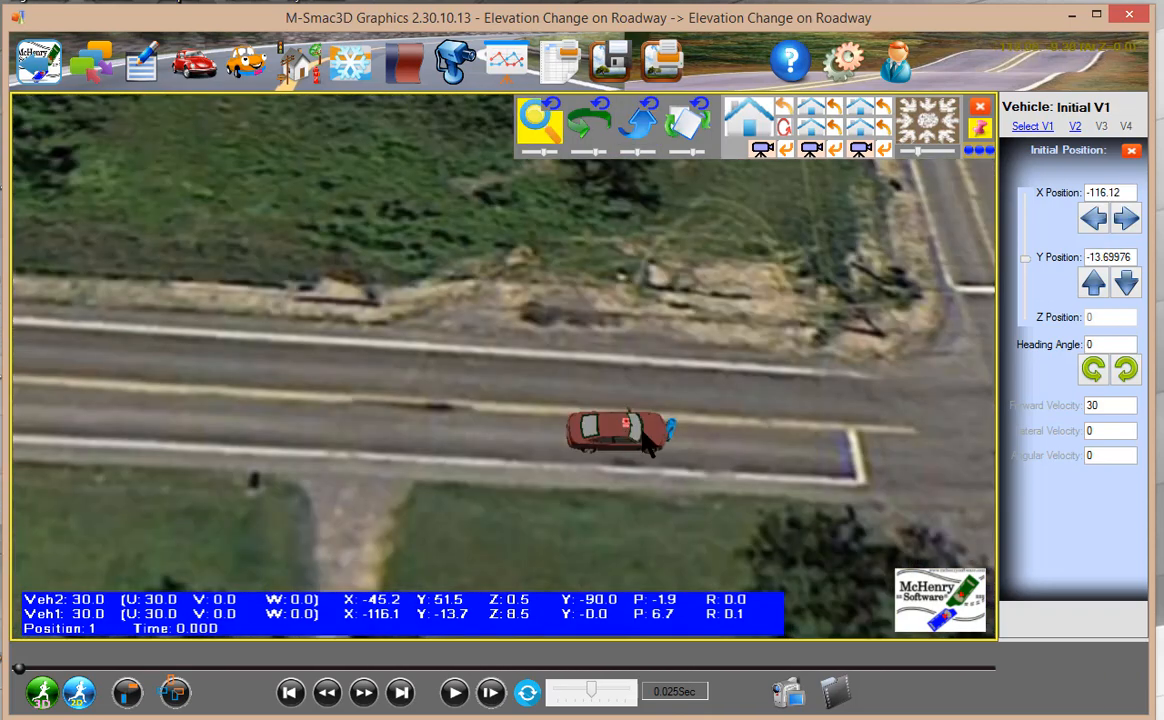
{"action": "left_click_drag", "start_coordinate": [618, 430], "coordinate": [140, 421]}
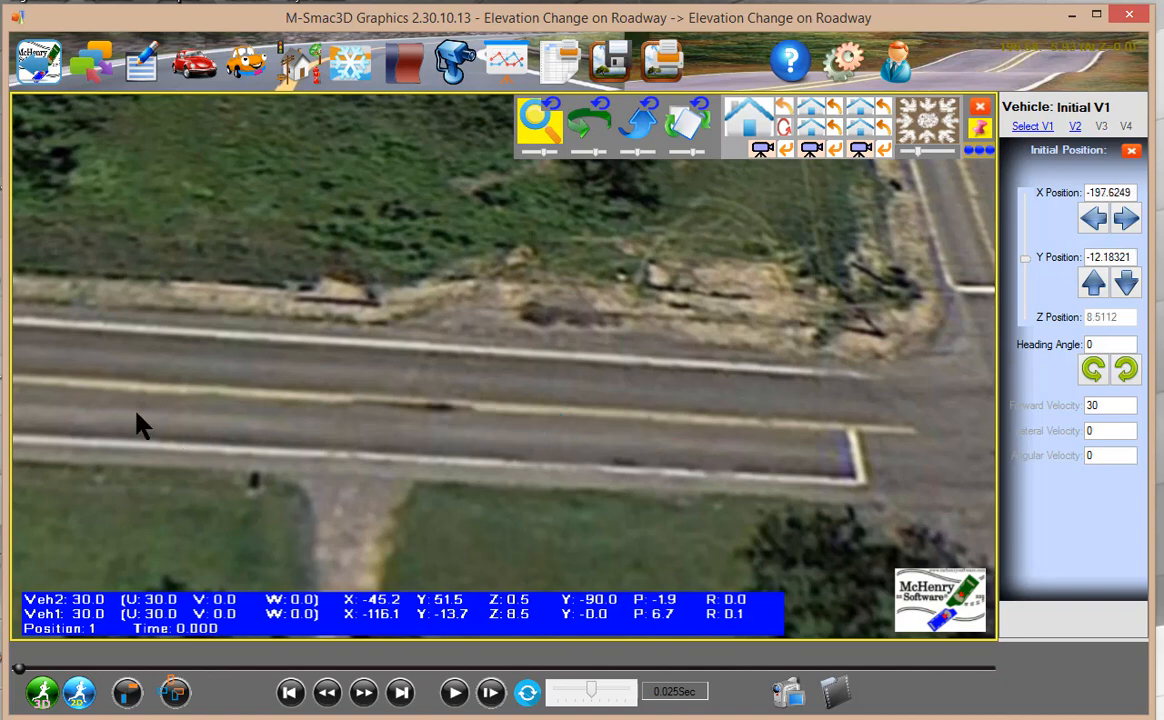
{"action": "scroll", "coordinate": [553, 325], "scroll_direction": "down", "scroll_amount": 3}
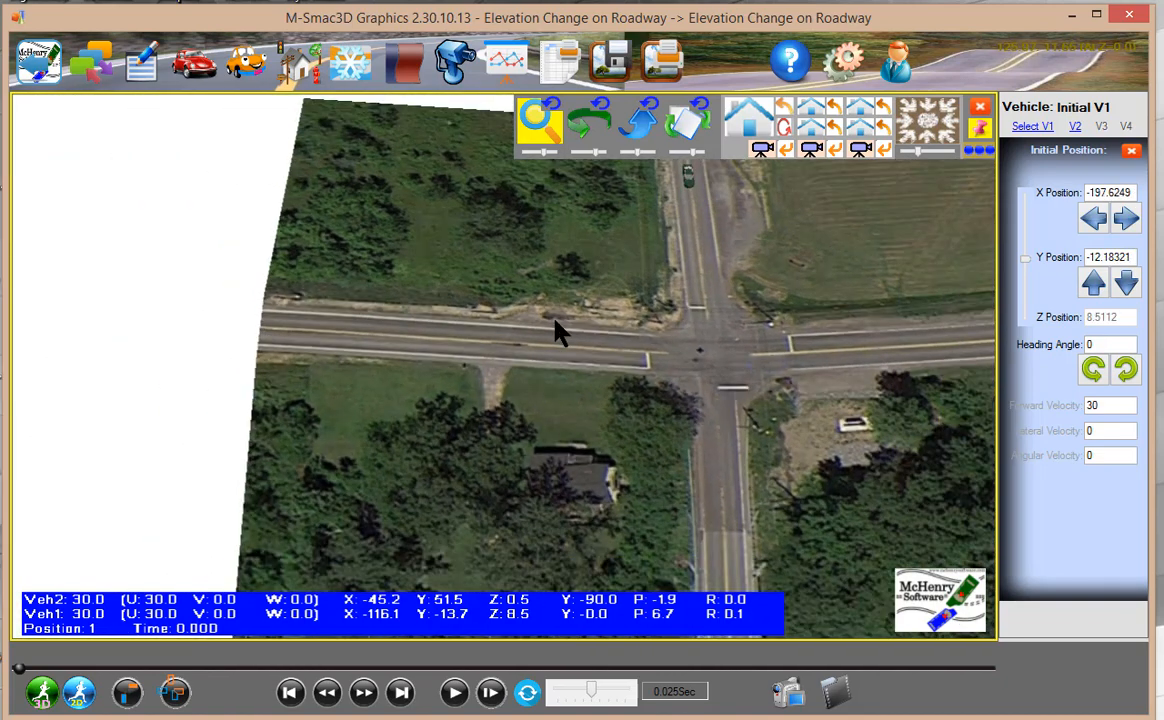
- Run the 3D simulation and play the vehicle animation, viewing the intersection from an oblique angle
{"action": "left_click", "coordinate": [40, 694]}
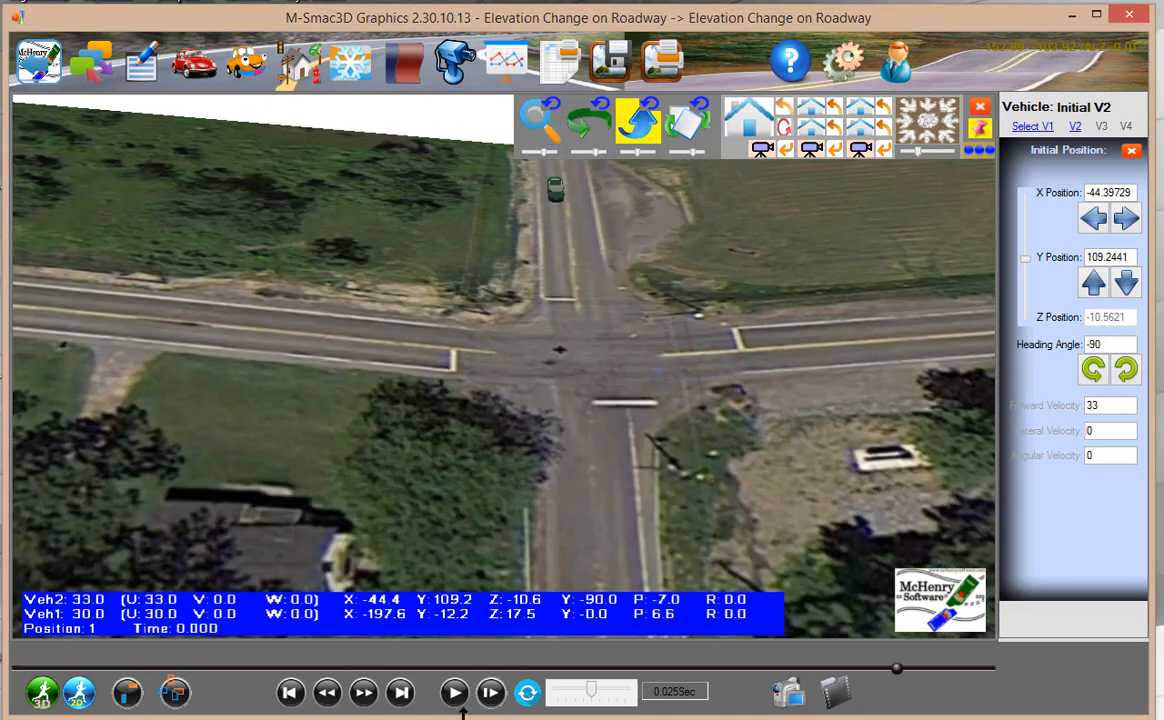
{"action": "left_click", "coordinate": [455, 692]}
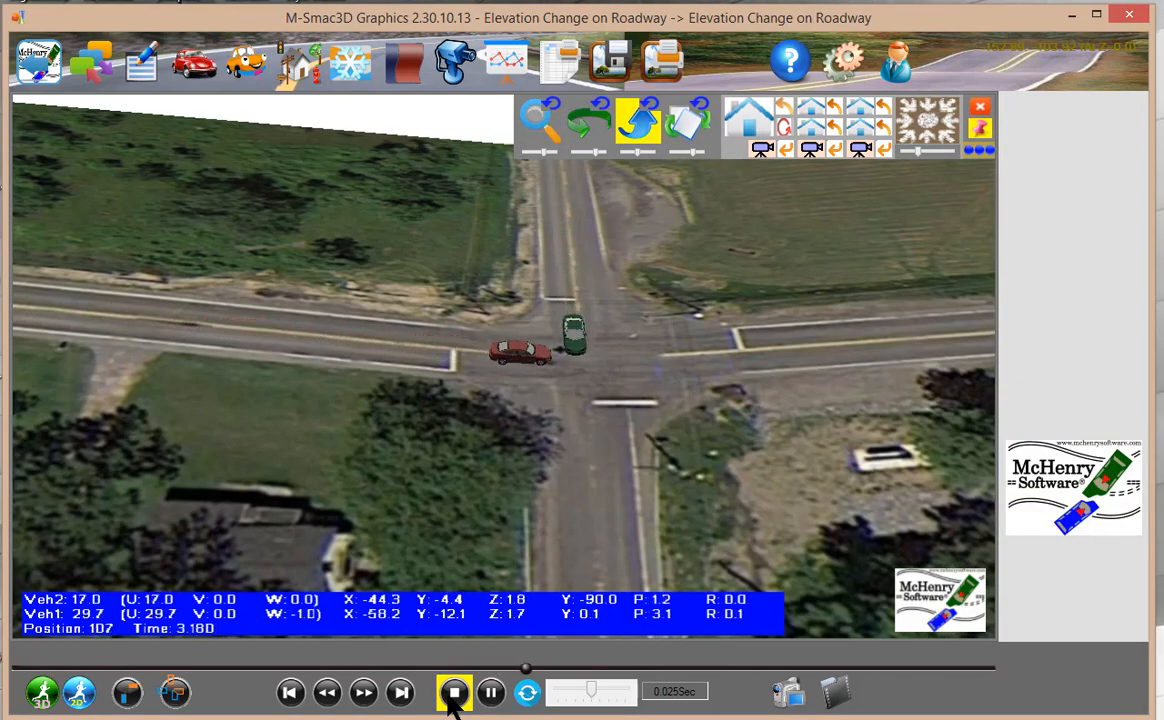
{"action": "left_click_drag", "start_coordinate": [676, 403], "coordinate": [410, 350]}
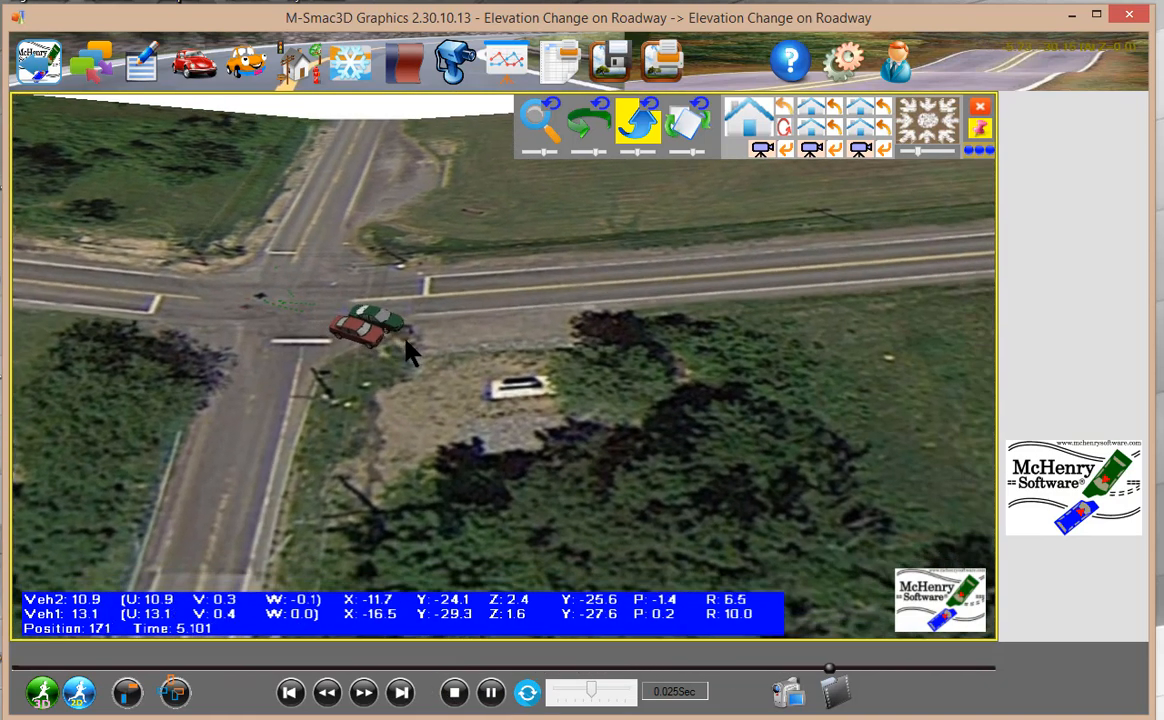
- Examine the playing collision animation from low, close and rotated viewing angles around the intersection
{"action": "scroll", "coordinate": [405, 339], "scroll_direction": "up", "scroll_amount": 5}
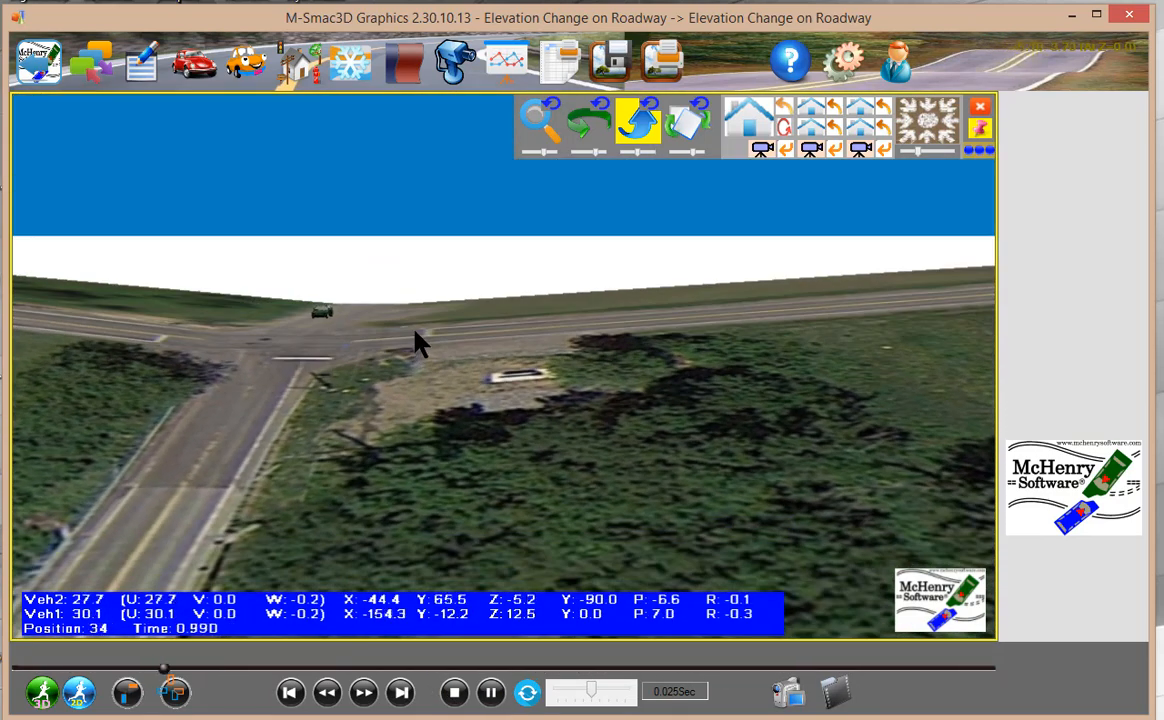
{"action": "left_click_drag", "start_coordinate": [434, 343], "coordinate": [505, 370]}
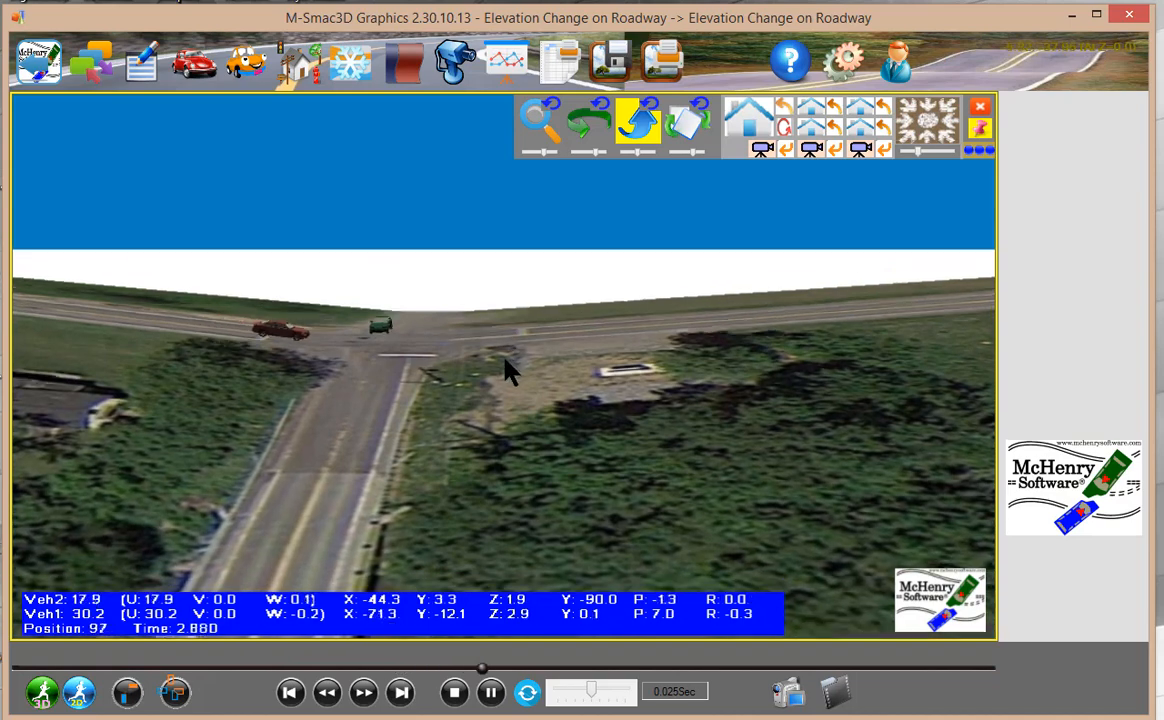
{"action": "scroll", "coordinate": [505, 370], "scroll_direction": "up", "scroll_amount": 2}
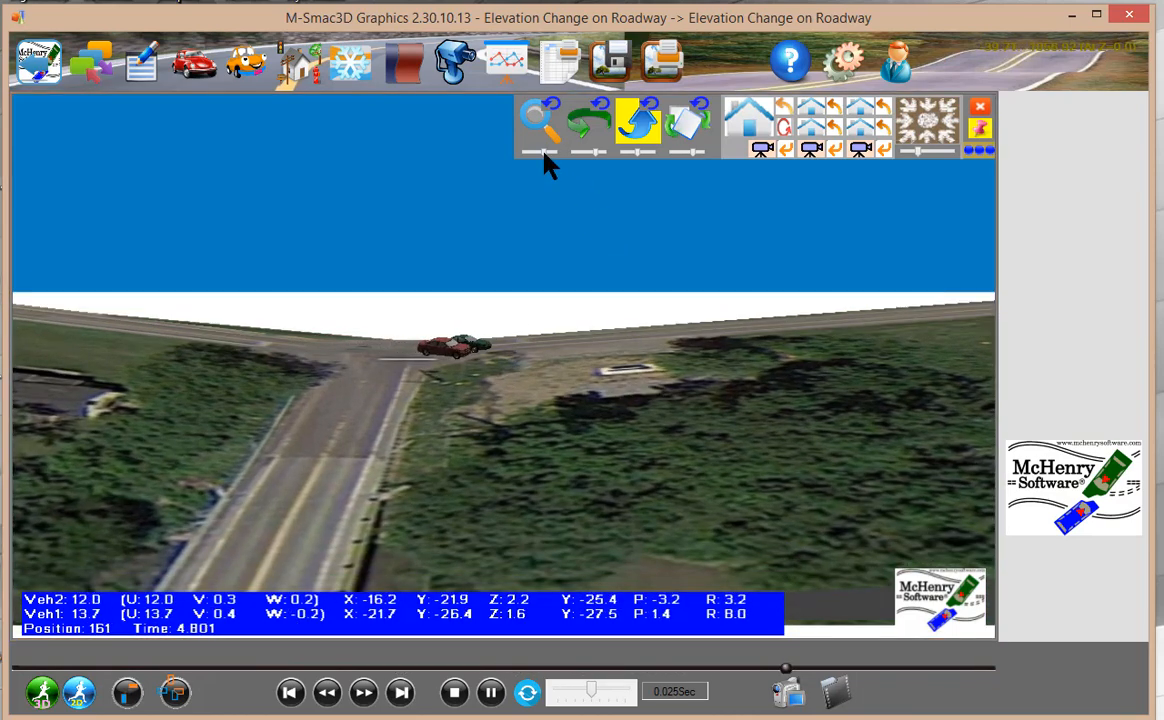
{"action": "left_click", "coordinate": [536, 119]}
{"action": "scroll", "coordinate": [566, 434], "scroll_direction": "up", "scroll_amount": 3}
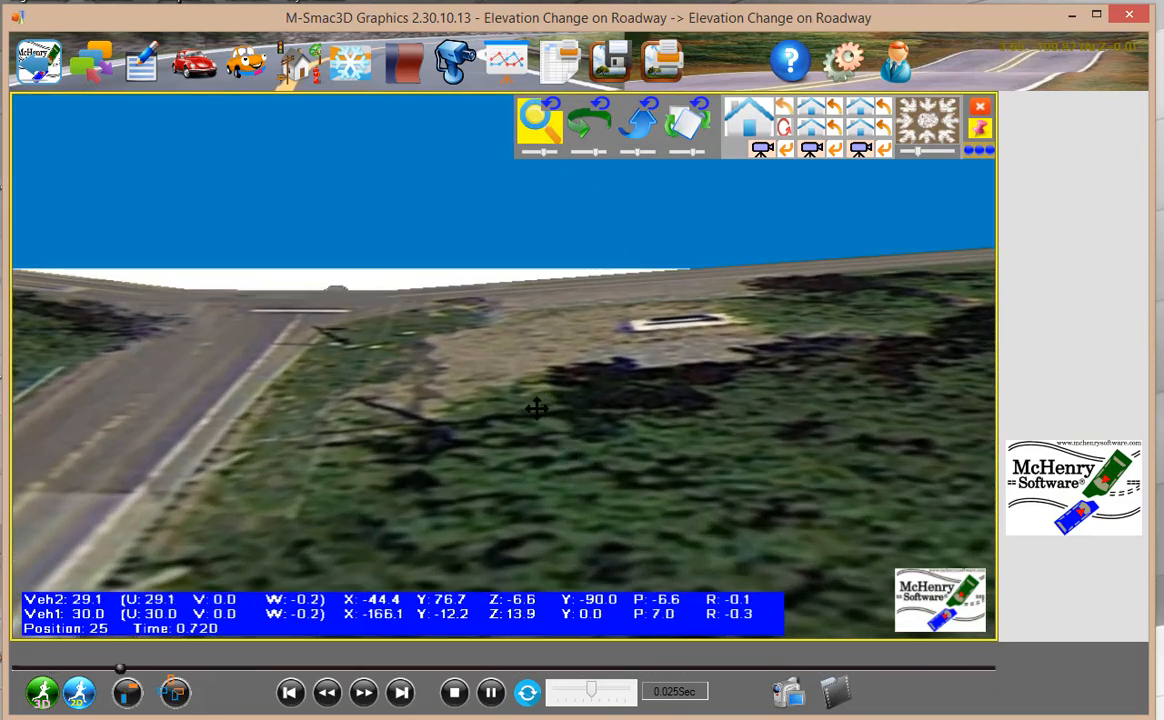
{"action": "left_click", "coordinate": [590, 121]}
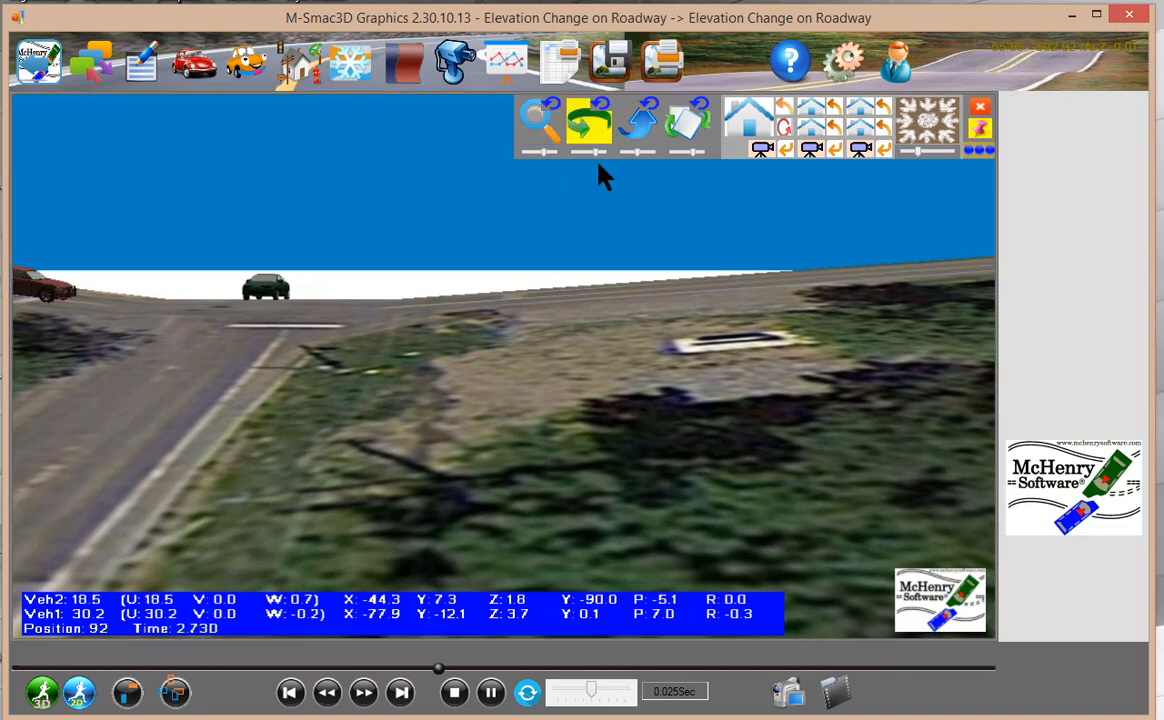
{"action": "scroll", "coordinate": [587, 268], "scroll_direction": "up", "scroll_amount": 1}
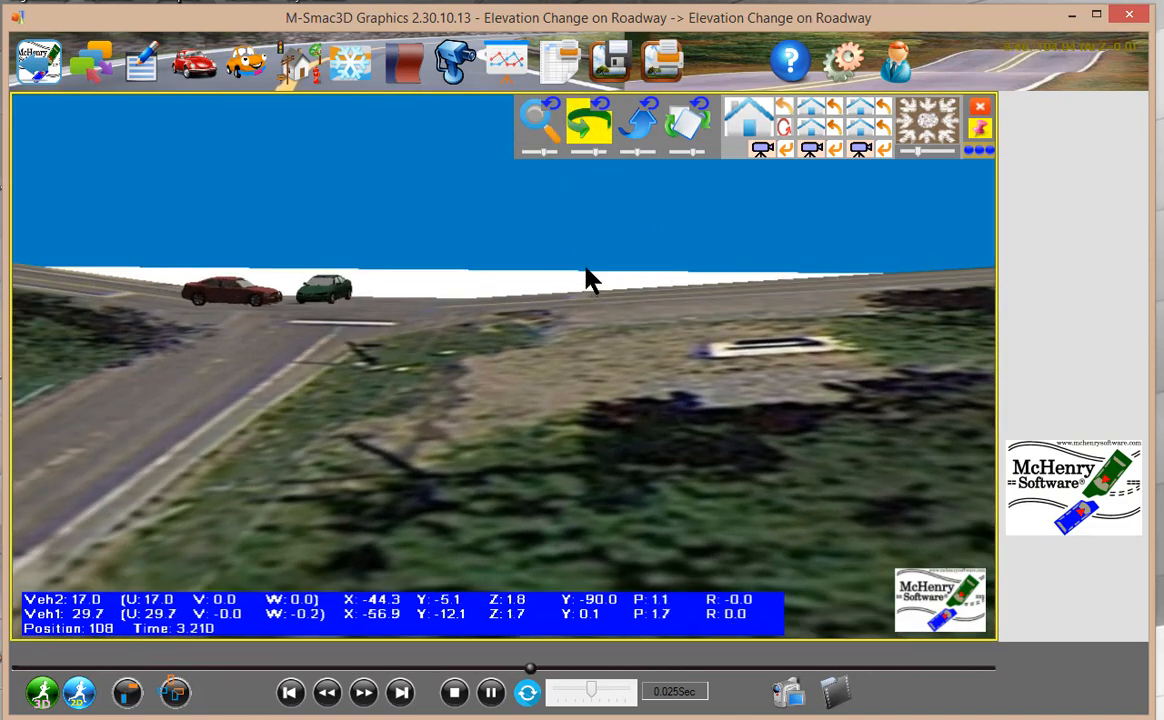
{"action": "left_click", "coordinate": [641, 121]}
{"action": "scroll", "coordinate": [644, 300], "scroll_direction": "down", "scroll_amount": 3}
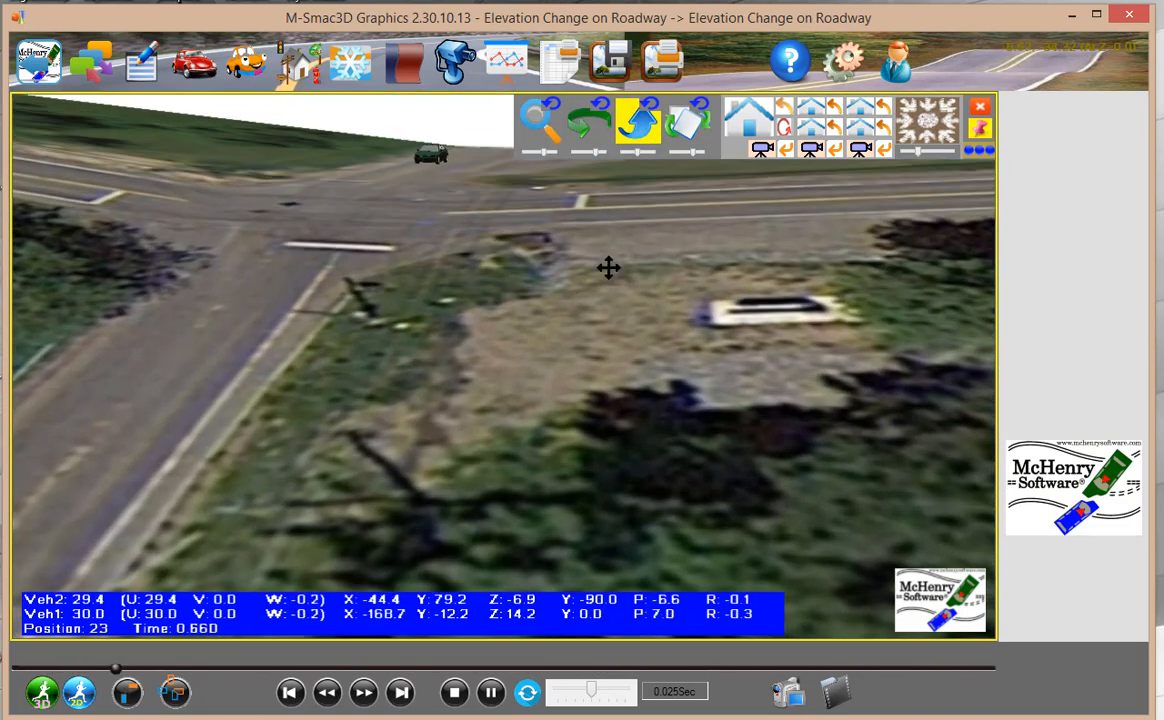
{"action": "left_click_drag", "start_coordinate": [608, 268], "coordinate": [951, 273]}
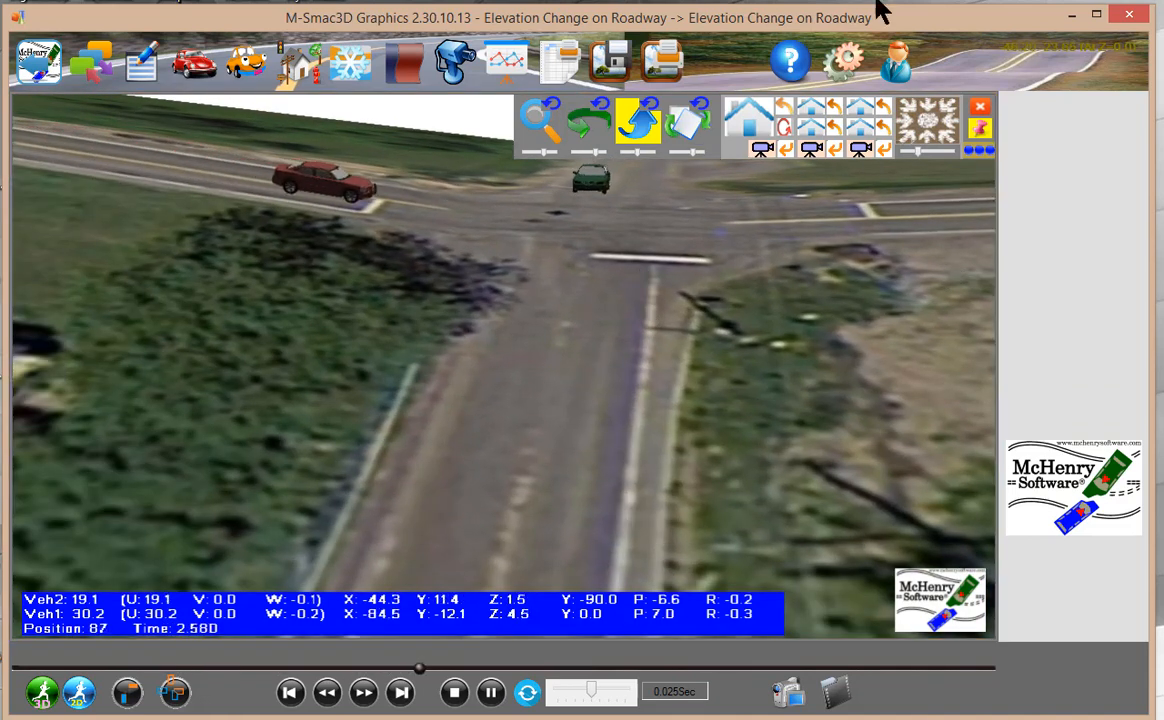
- Hide the view controls, pause the collision animation and examine the terrain southeast of the intersection
{"action": "left_click", "coordinate": [978, 107]}
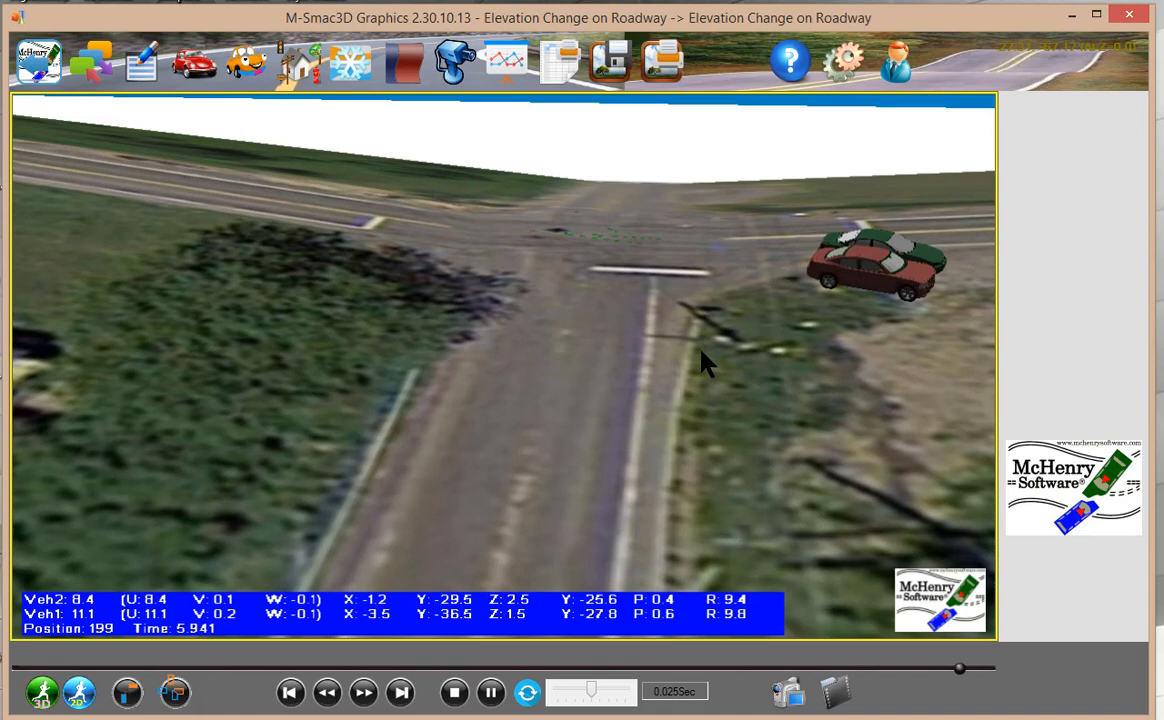
{"action": "left_click_drag", "start_coordinate": [701, 359], "coordinate": [385, 473]}
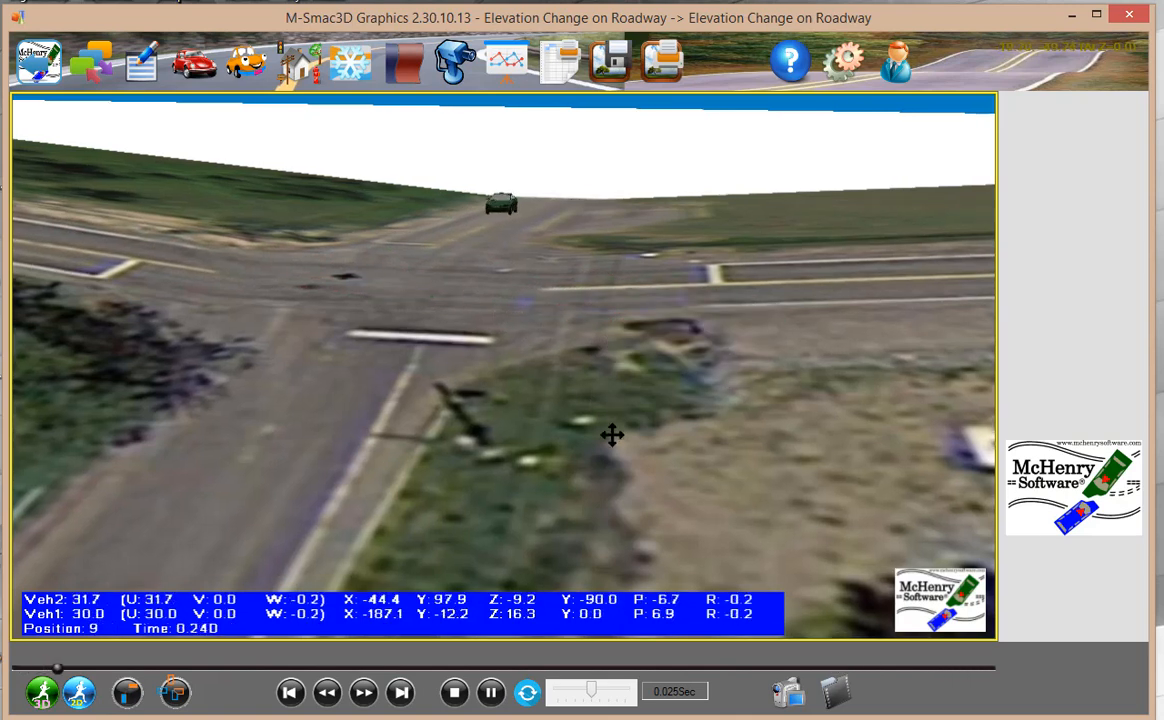
{"action": "left_click_drag", "start_coordinate": [612, 435], "coordinate": [527, 341]}
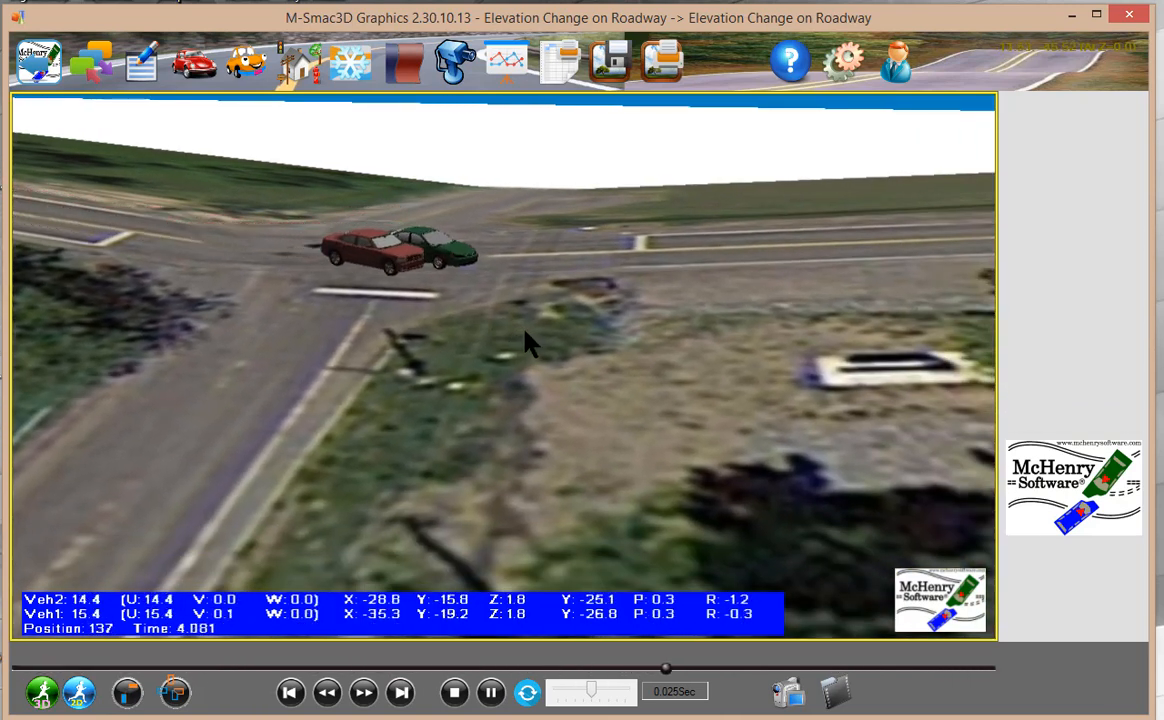
{"action": "left_click", "coordinate": [491, 691]}
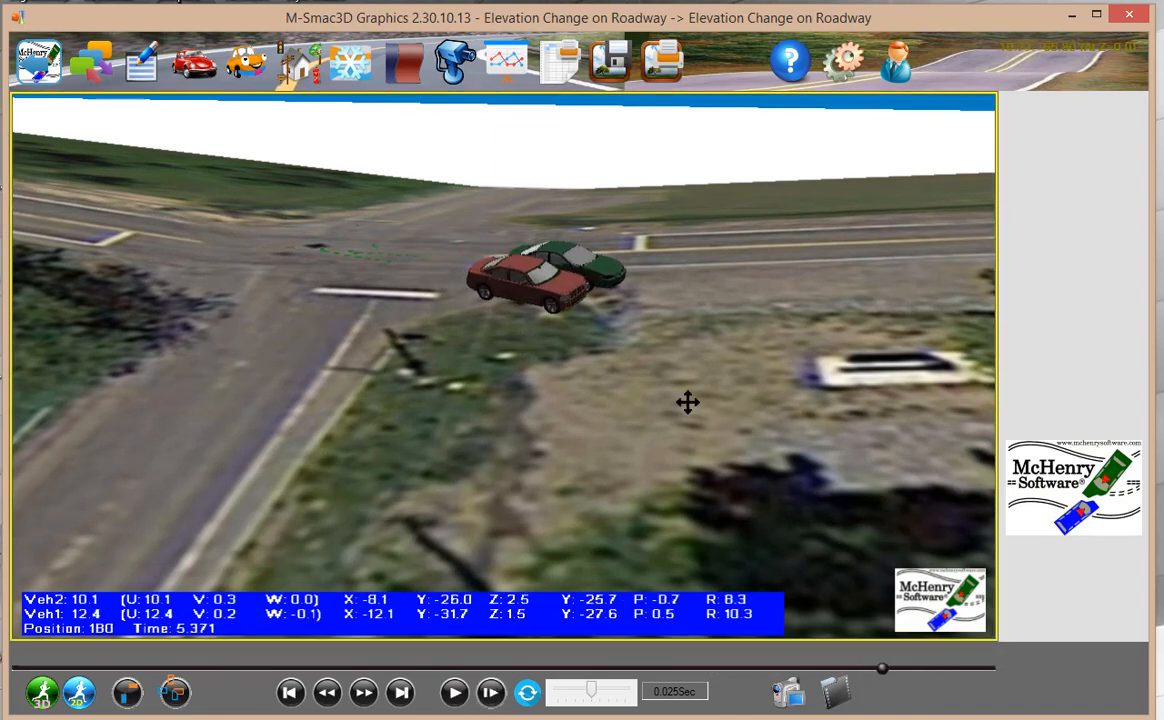
{"action": "left_click_drag", "start_coordinate": [688, 402], "coordinate": [330, 312]}
{"action": "left_click_drag", "start_coordinate": [525, 410], "coordinate": [355, 365]}
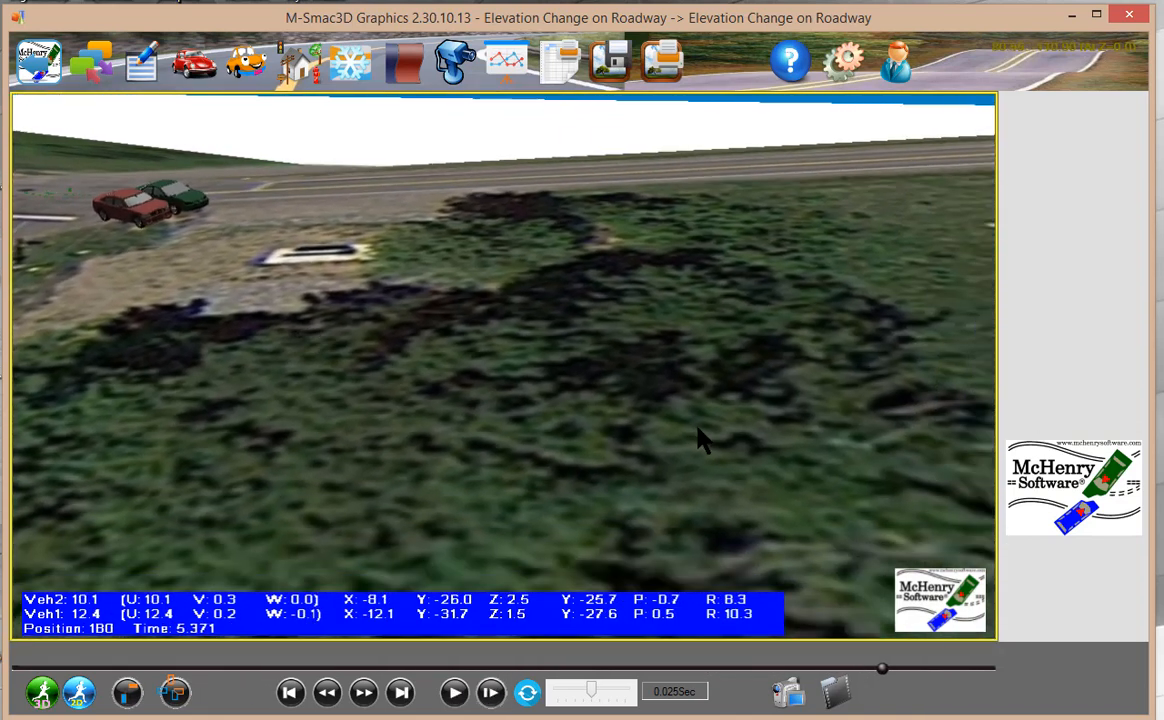
- Set the elevation of the ground mesh's southeast corner point to -20.00 and apply the edited surface
{"action": "left_click", "coordinate": [697, 428]}
{"action": "left_click", "coordinate": [1025, 375]}
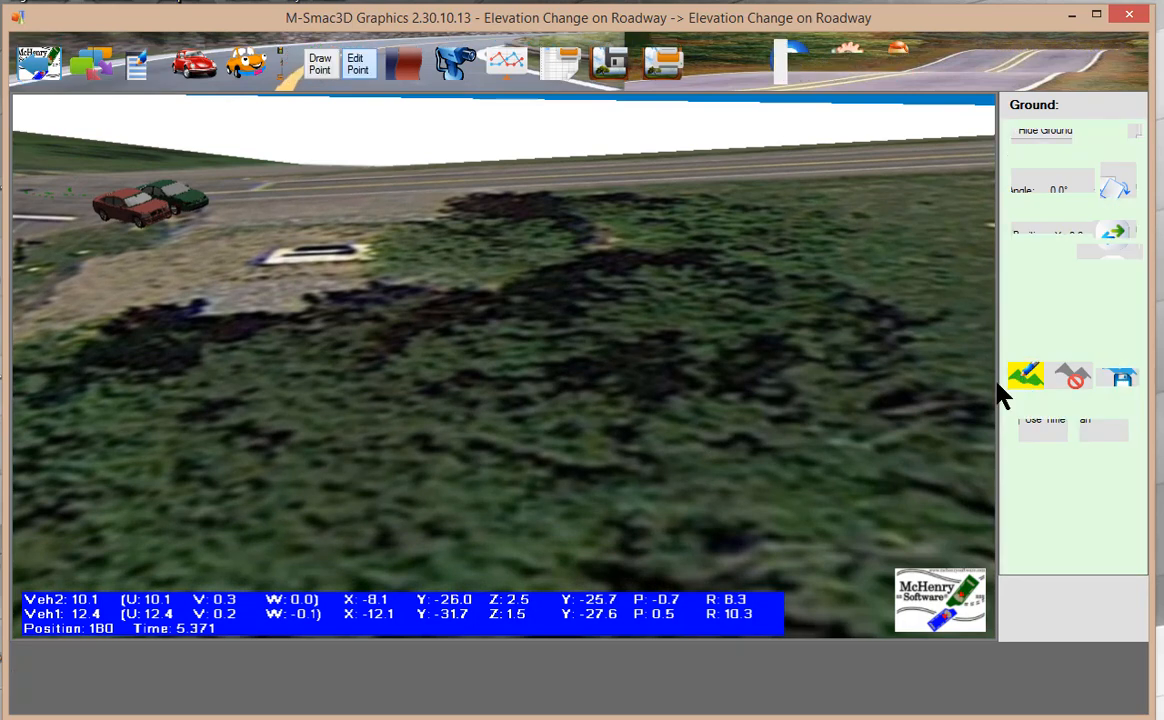
{"action": "left_click_drag", "start_coordinate": [820, 525], "coordinate": [327, 229]}
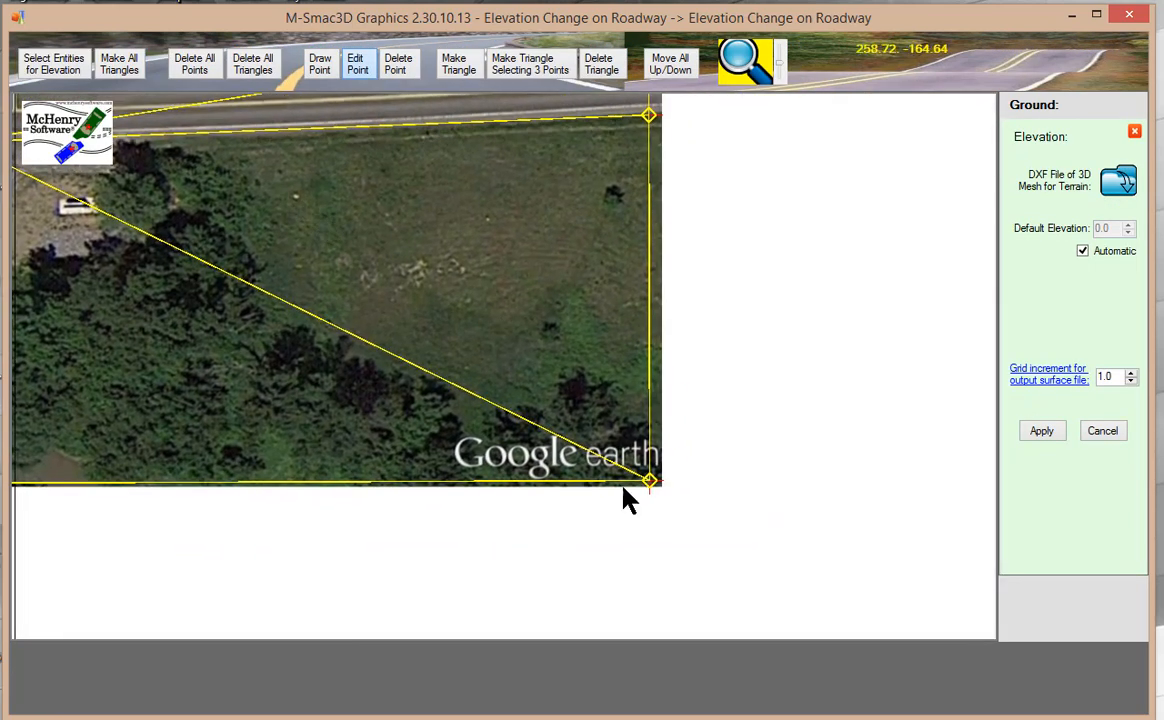
{"action": "left_click", "coordinate": [648, 481]}
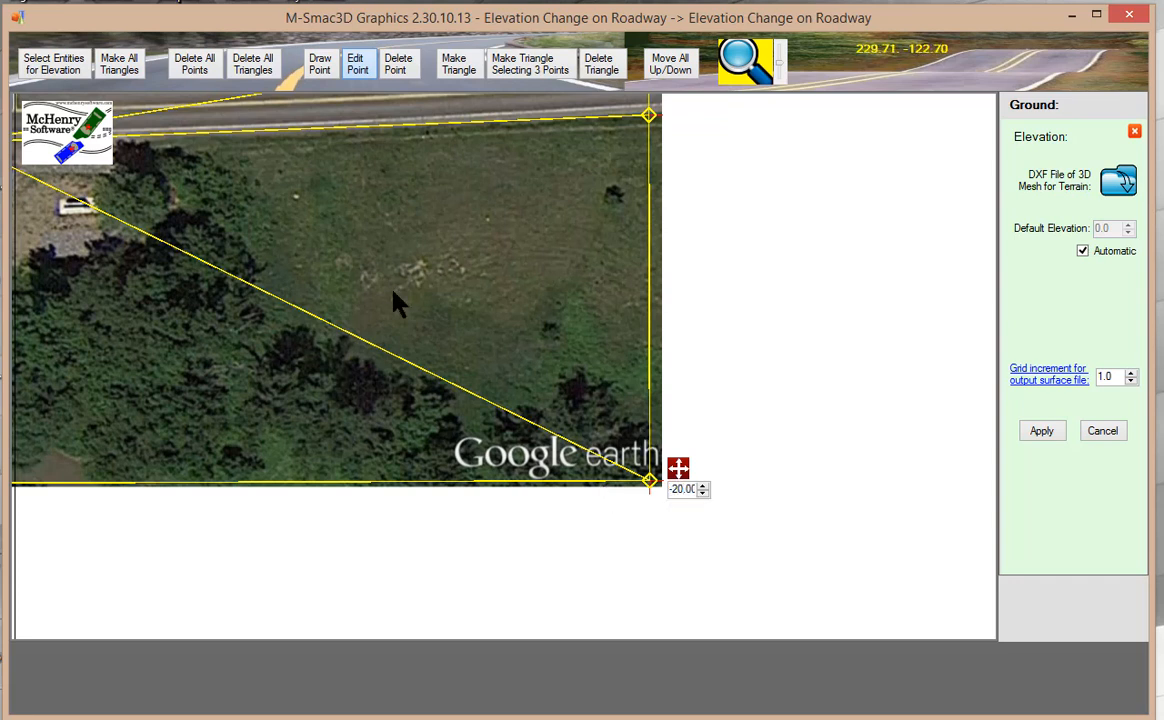
{"action": "left_click", "coordinate": [1040, 432]}
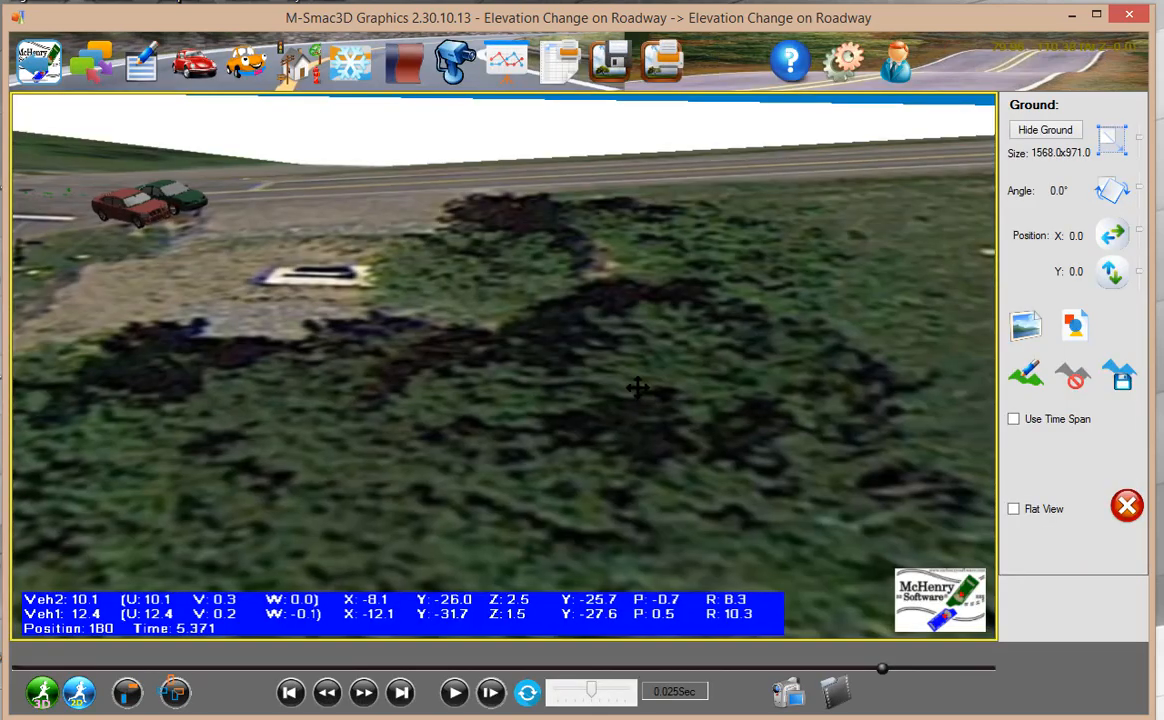
- Rerun the 3D simulation on the edited ground, play the animation and pause it
{"action": "left_click_drag", "start_coordinate": [637, 387], "coordinate": [392, 163]}
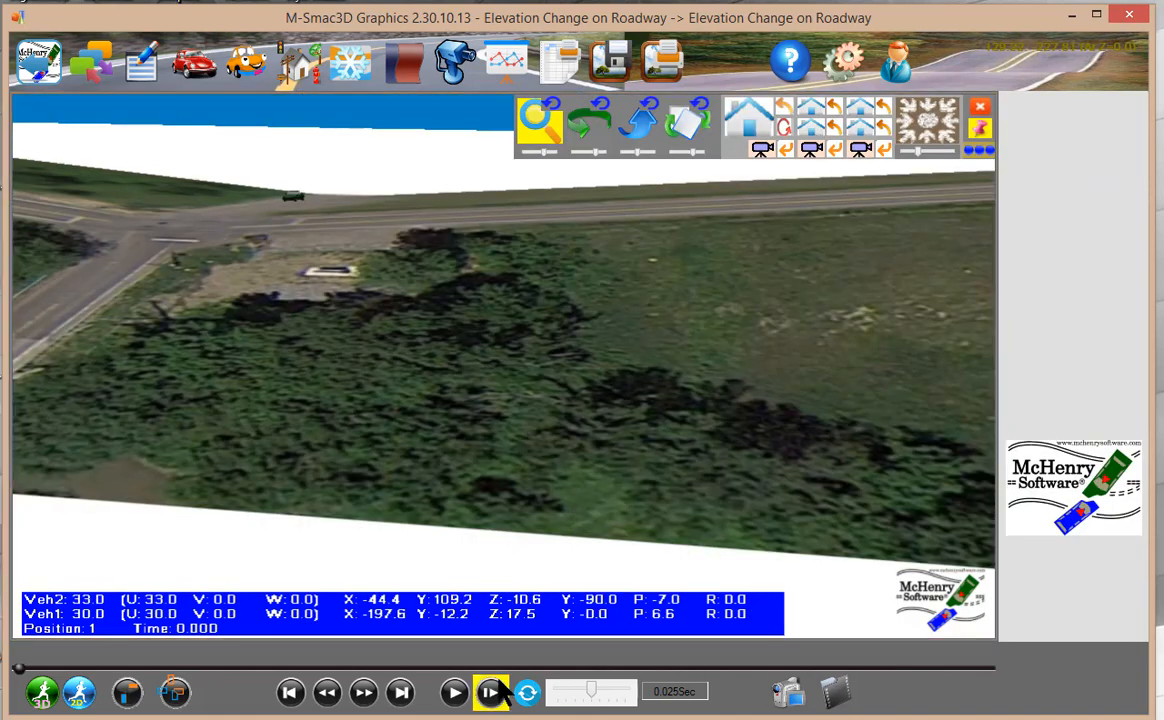
{"action": "left_click", "coordinate": [454, 692]}
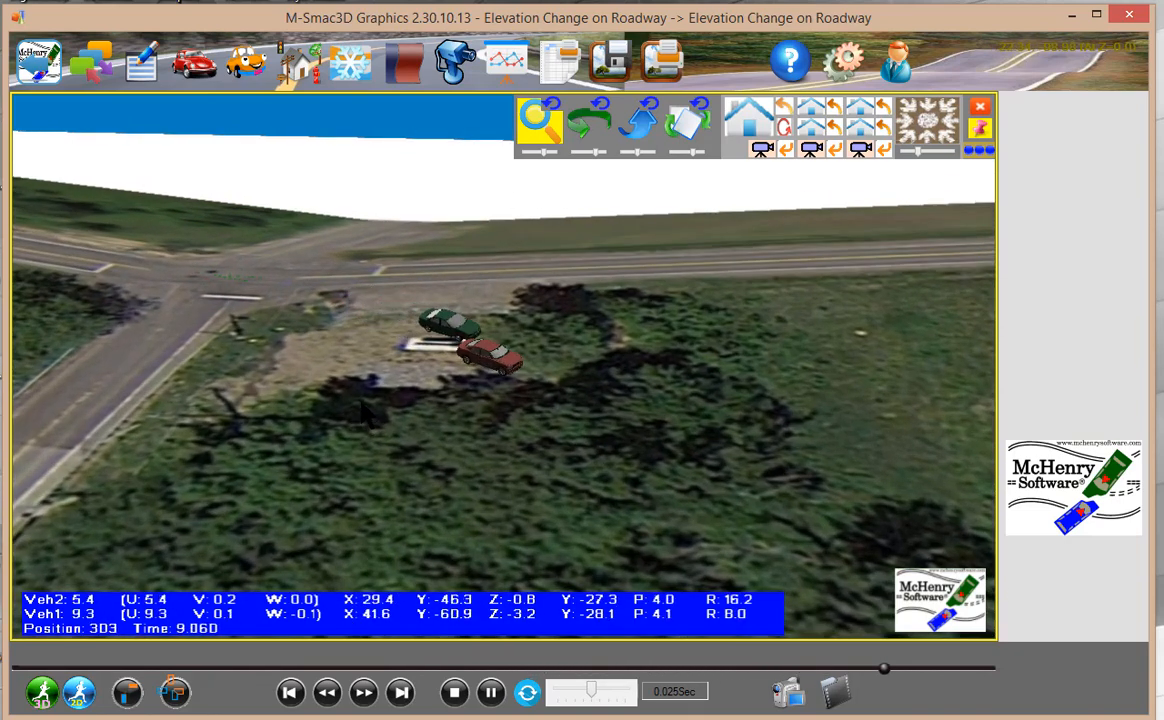
{"action": "left_click", "coordinate": [491, 693]}
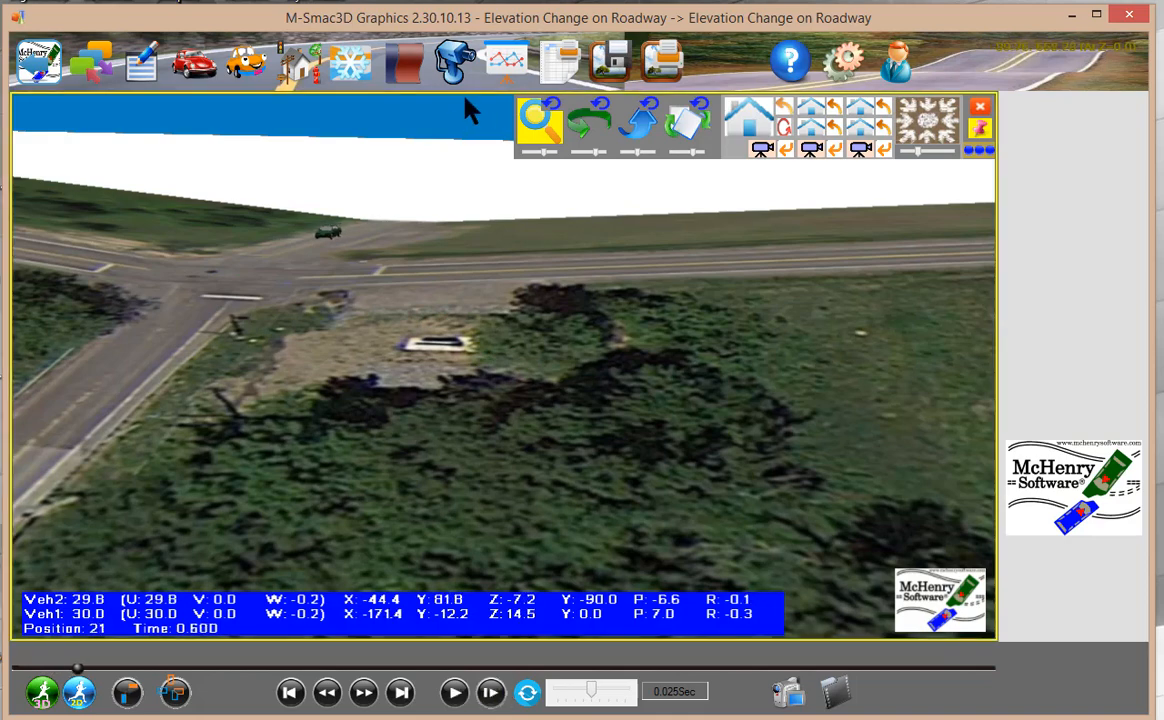
- For tracking camera 2, frame the intersection with both approaching vehicles and record this view at position 0
{"action": "left_click", "coordinate": [456, 59]}
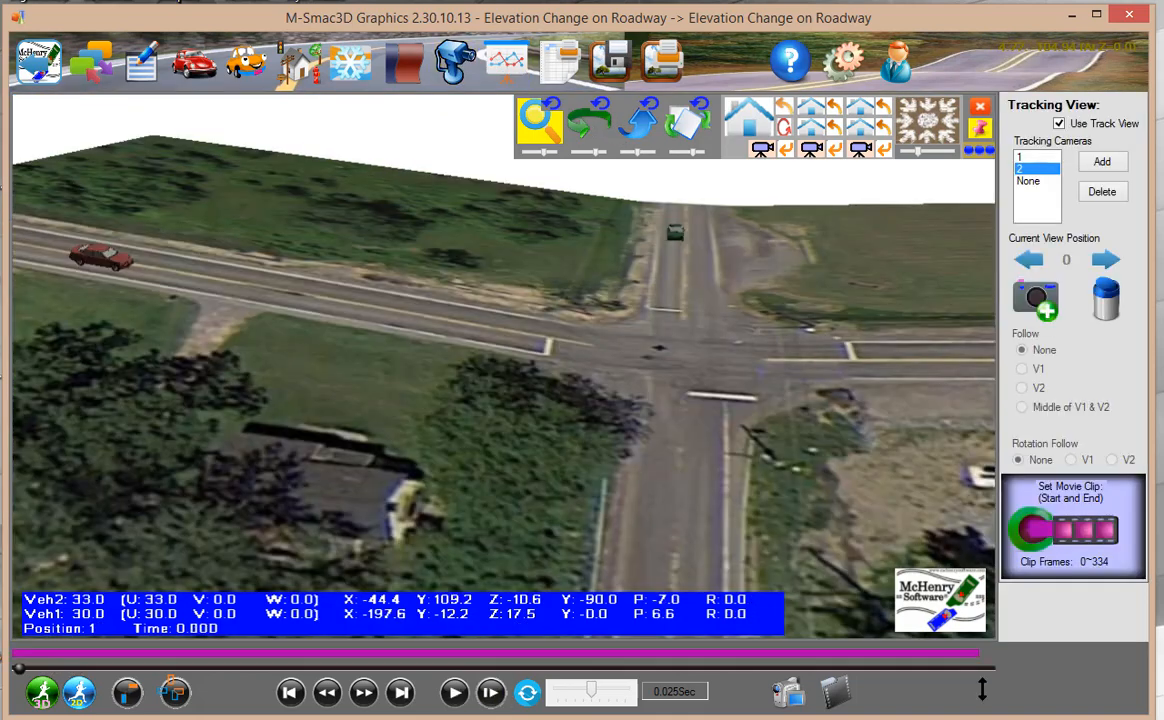
{"action": "left_click_drag", "start_coordinate": [693, 367], "coordinate": [722, 342]}
{"action": "scroll", "coordinate": [687, 360], "scroll_direction": "up", "scroll_amount": 1}
{"action": "scroll", "coordinate": [726, 319], "scroll_direction": "up", "scroll_amount": 2}
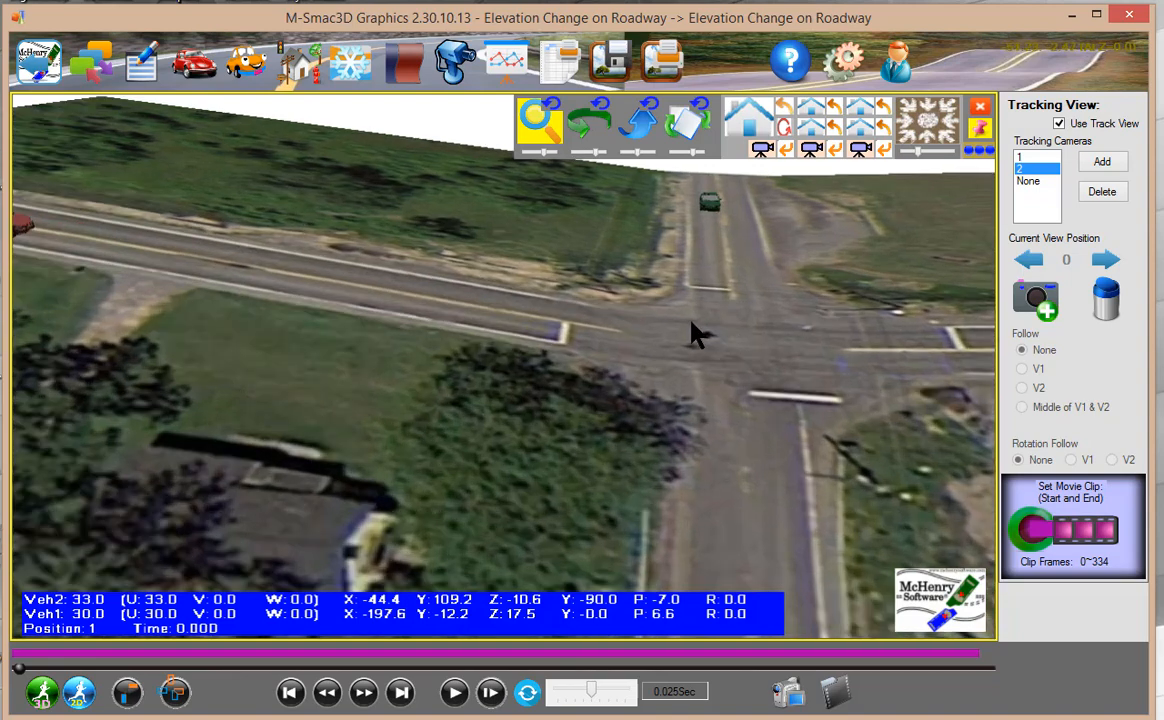
{"action": "scroll", "coordinate": [684, 314], "scroll_direction": "down", "scroll_amount": 3}
{"action": "scroll", "coordinate": [684, 314], "scroll_direction": "up", "scroll_amount": 2}
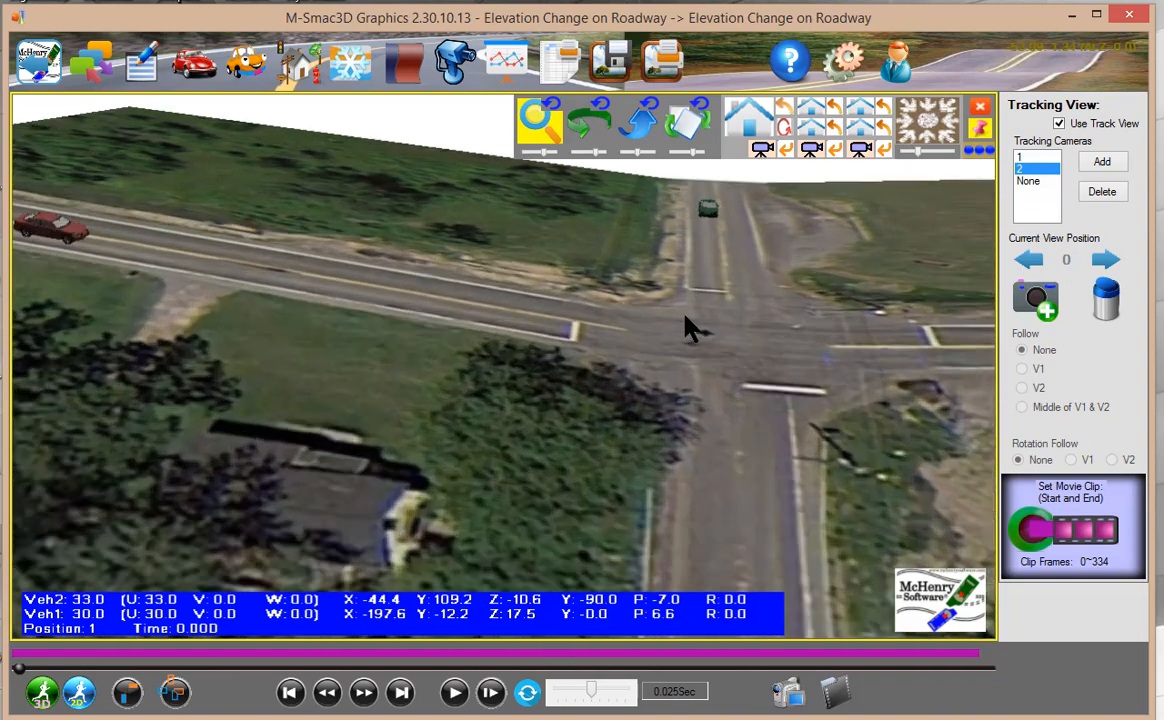
{"action": "left_click", "coordinate": [1038, 301]}
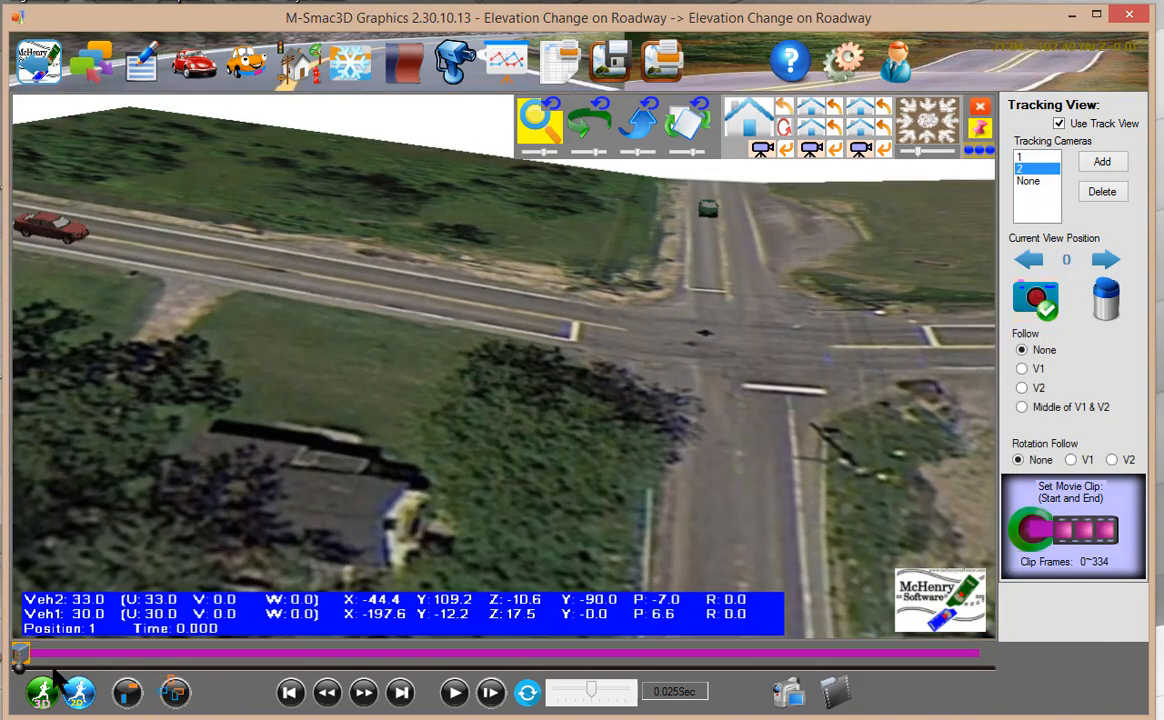
- Record a close, low-angle view of the colliding vehicles at position 120 for tracking camera 2
{"action": "left_click_drag", "start_coordinate": [22, 668], "coordinate": [367, 645]}
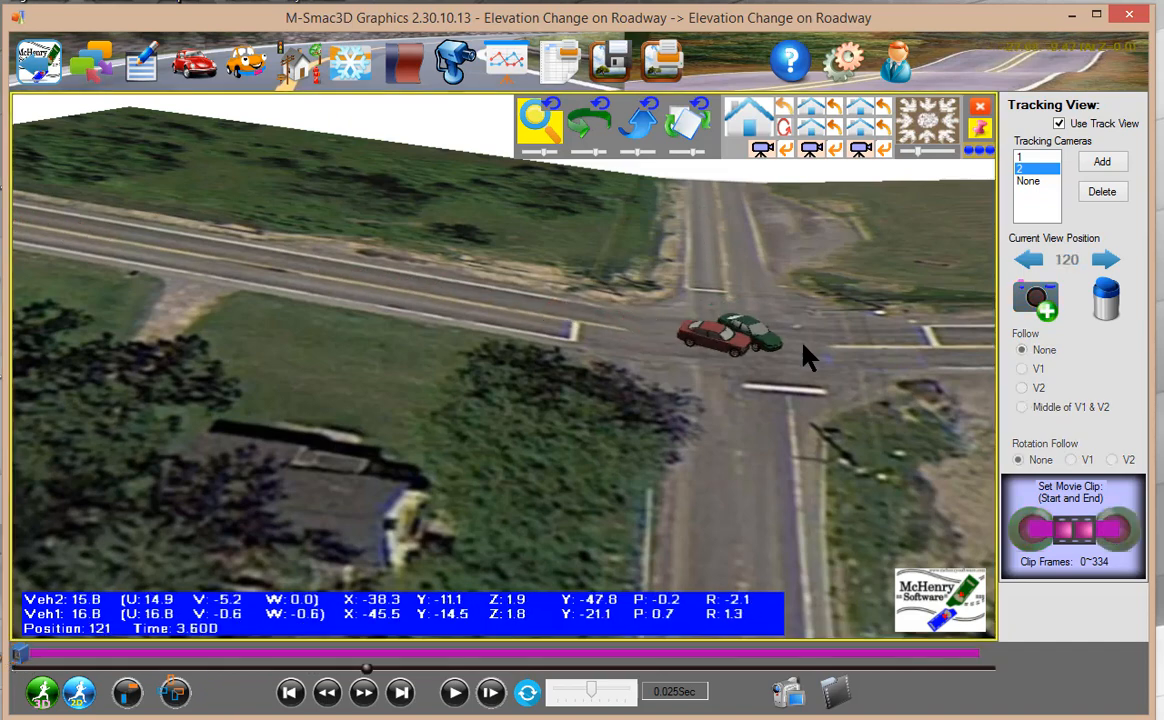
{"action": "left_click_drag", "start_coordinate": [804, 344], "coordinate": [652, 346]}
{"action": "scroll", "coordinate": [651, 346], "scroll_direction": "up", "scroll_amount": 4}
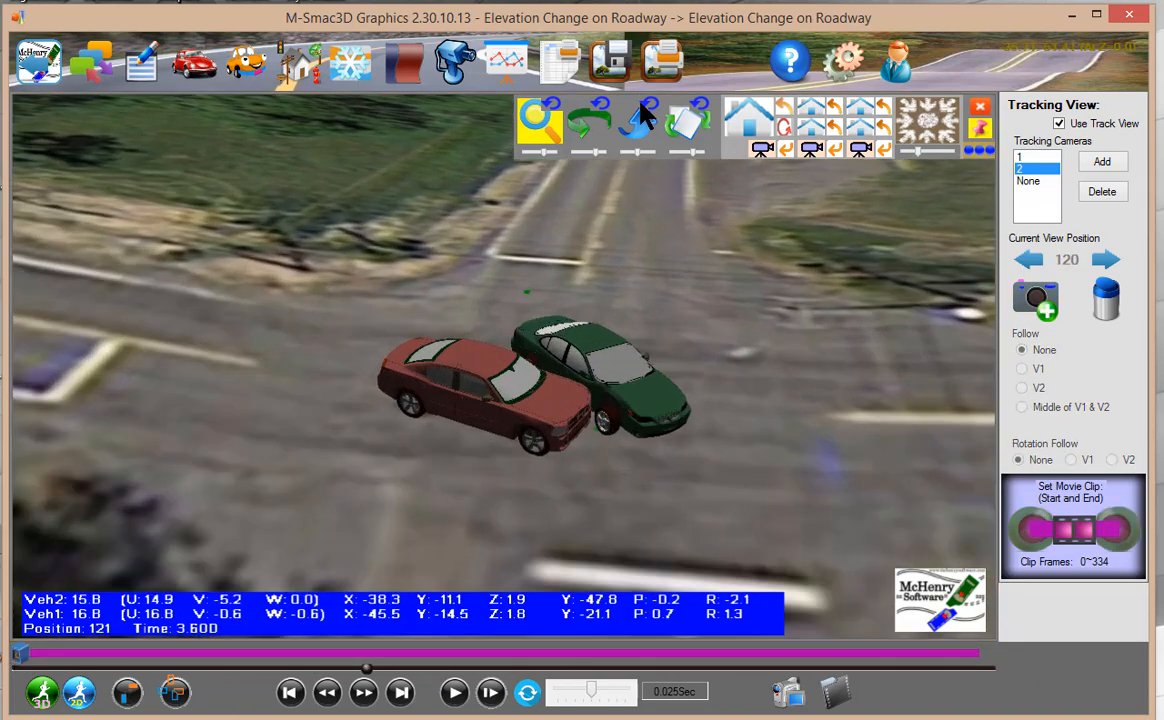
{"action": "left_click", "coordinate": [640, 125]}
{"action": "scroll", "coordinate": [610, 410], "scroll_direction": "up", "scroll_amount": 8}
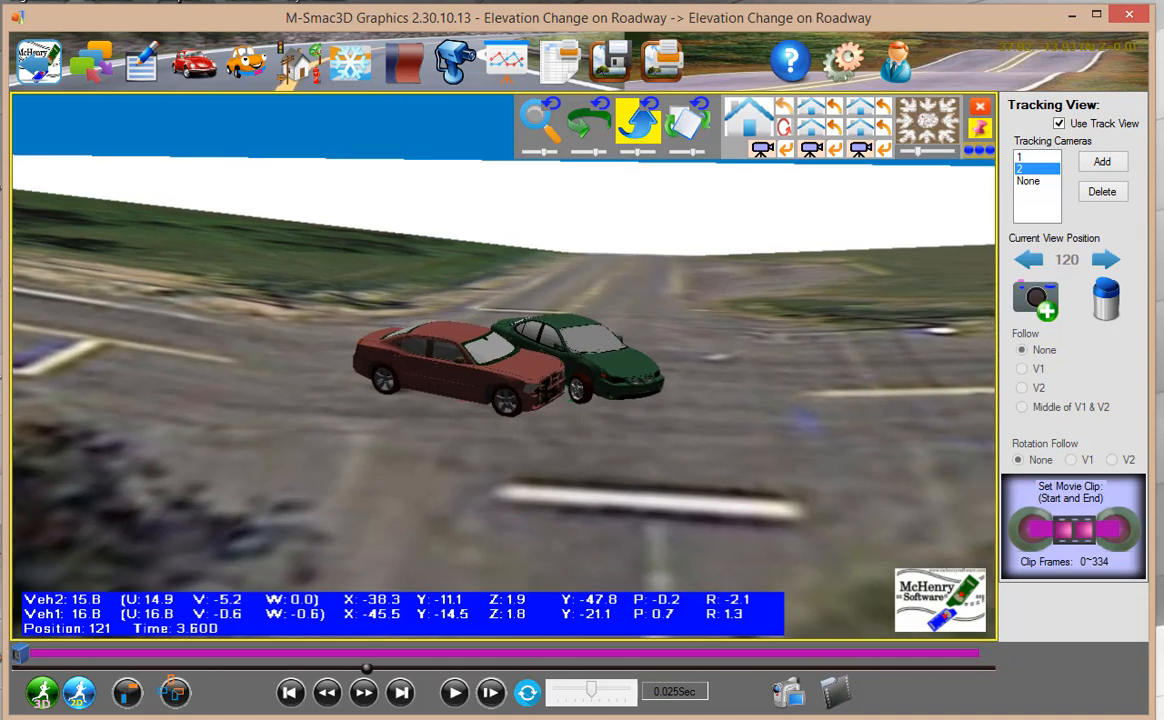
{"action": "left_click_drag", "start_coordinate": [616, 408], "coordinate": [428, 376]}
{"action": "left_click", "coordinate": [1036, 298]}
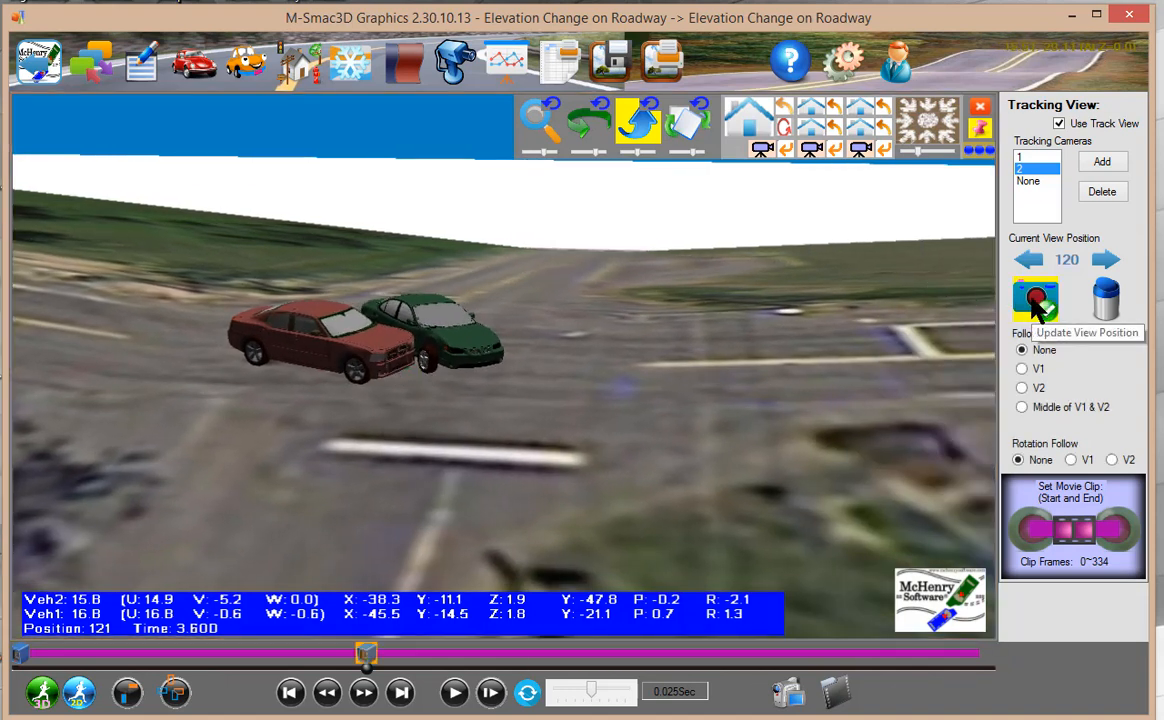
- Record a view of both vehicles sliding off the roadway at position 230 for tracking camera 2
{"action": "left_click_drag", "start_coordinate": [367, 668], "coordinate": [685, 668]}
{"action": "left_click_drag", "start_coordinate": [803, 463], "coordinate": [224, 293]}
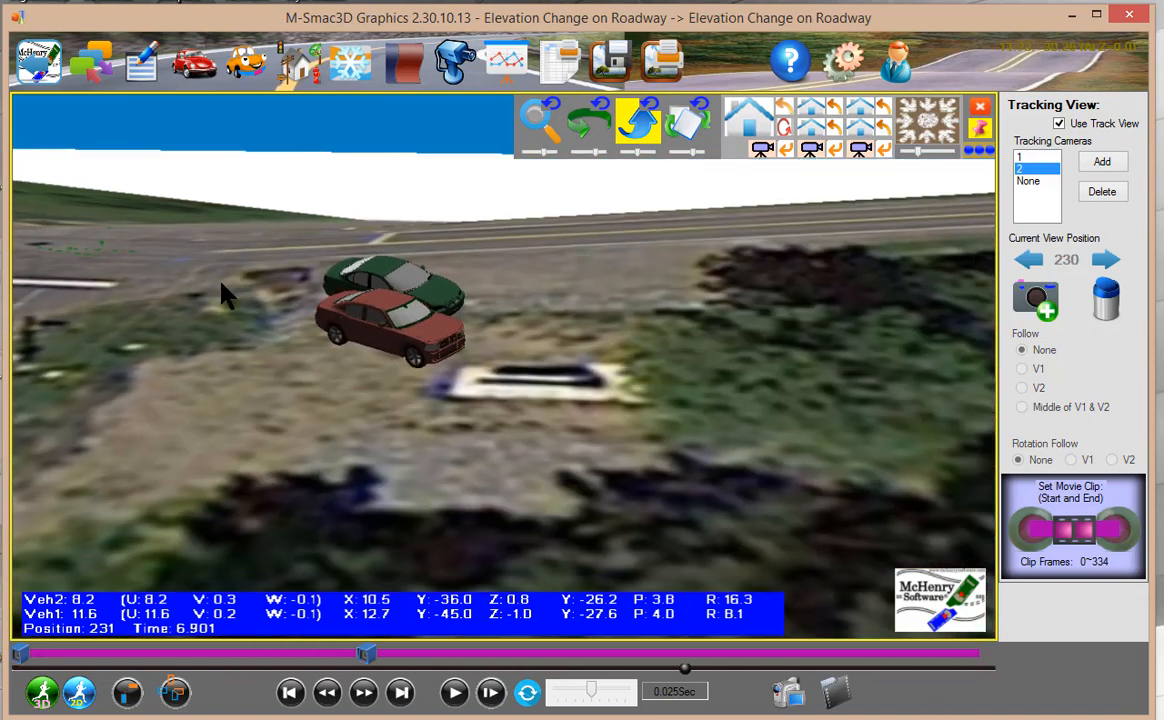
{"action": "left_click_drag", "start_coordinate": [712, 364], "coordinate": [690, 430]}
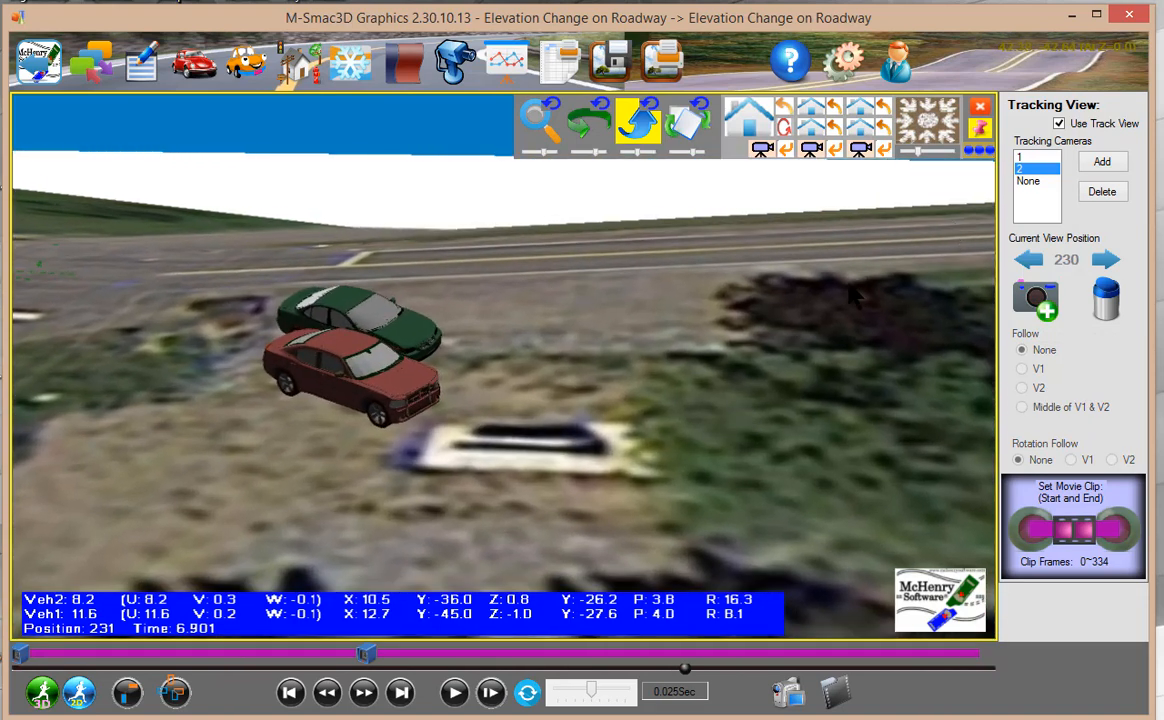
{"action": "left_click", "coordinate": [1038, 300]}
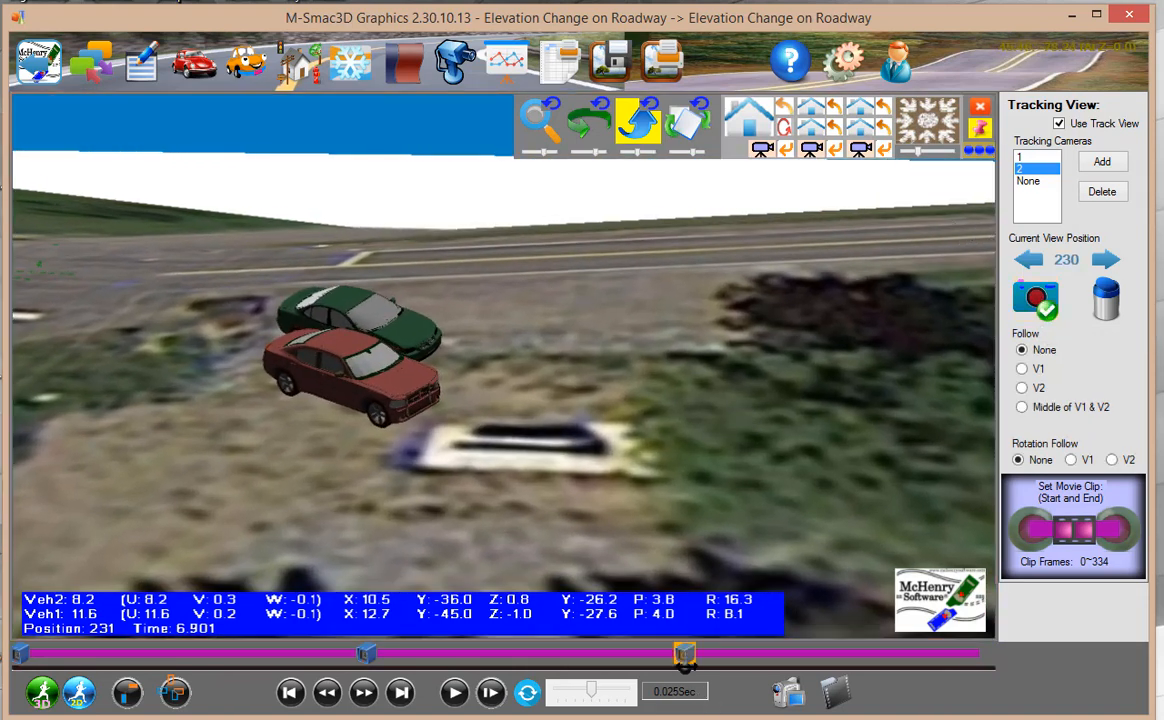
- Record a view of both vehicles in the southeast field at position 332, and play the animation through tracking camera 2
{"action": "left_click_drag", "start_coordinate": [684, 662], "coordinate": [1057, 682]}
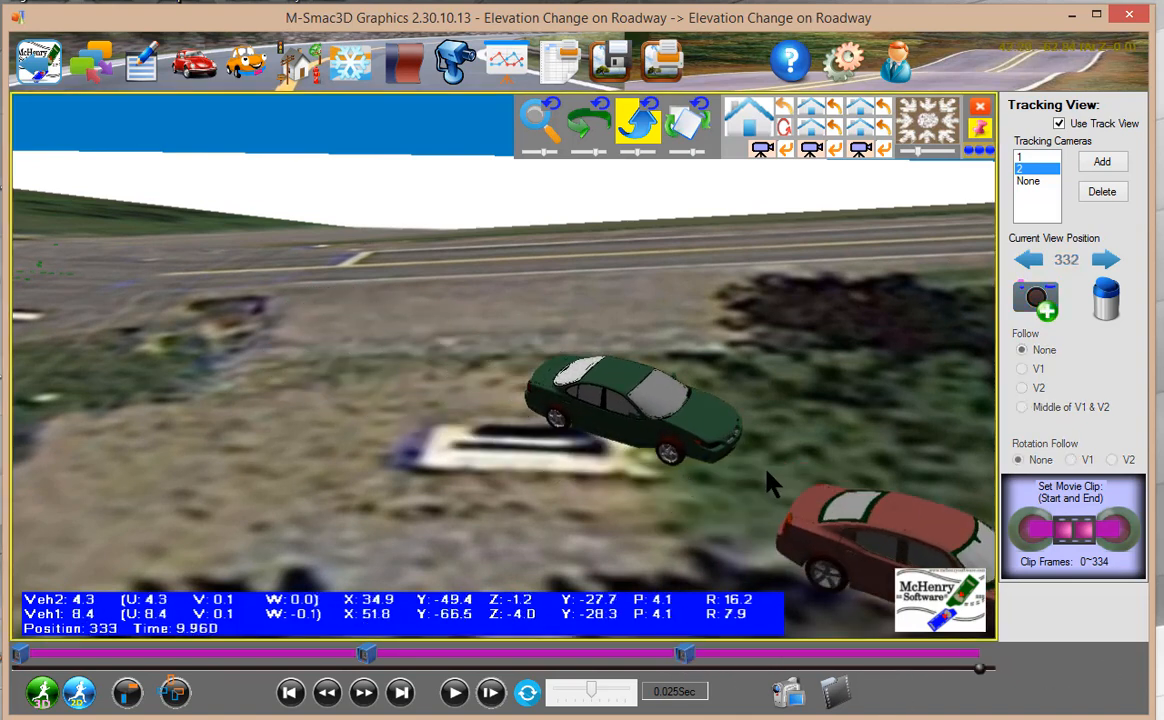
{"action": "left_click_drag", "start_coordinate": [769, 476], "coordinate": [374, 400]}
{"action": "left_click", "coordinate": [1036, 306]}
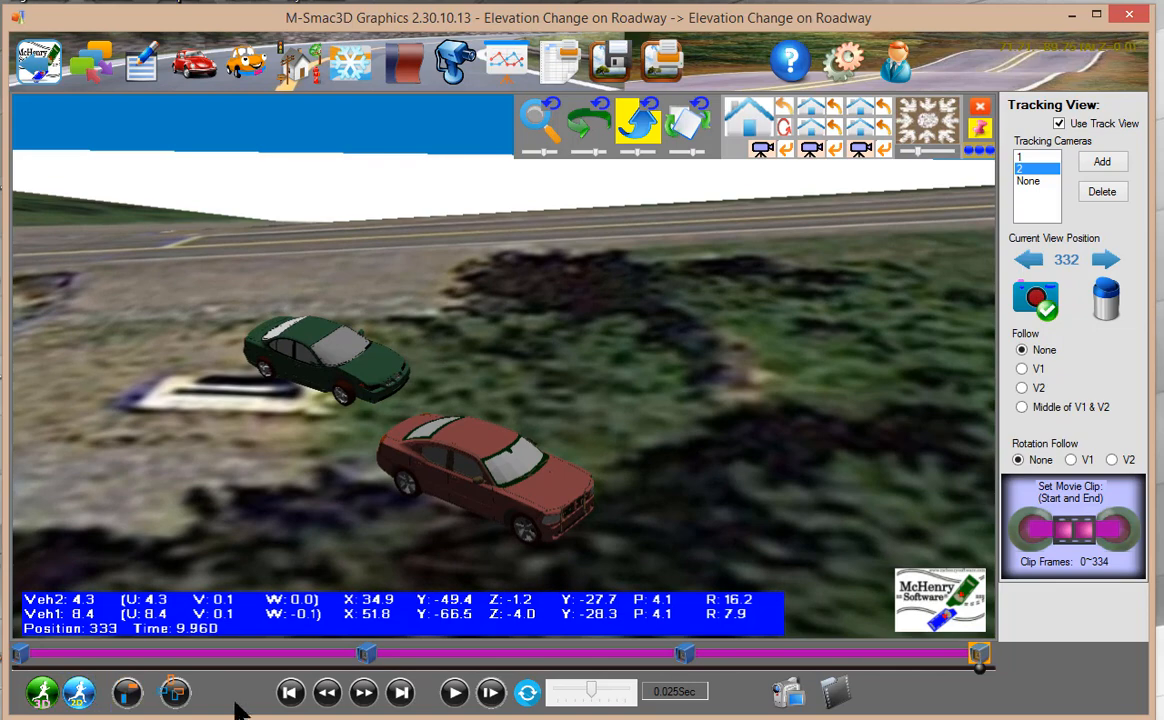
{"action": "left_click", "coordinate": [452, 692]}
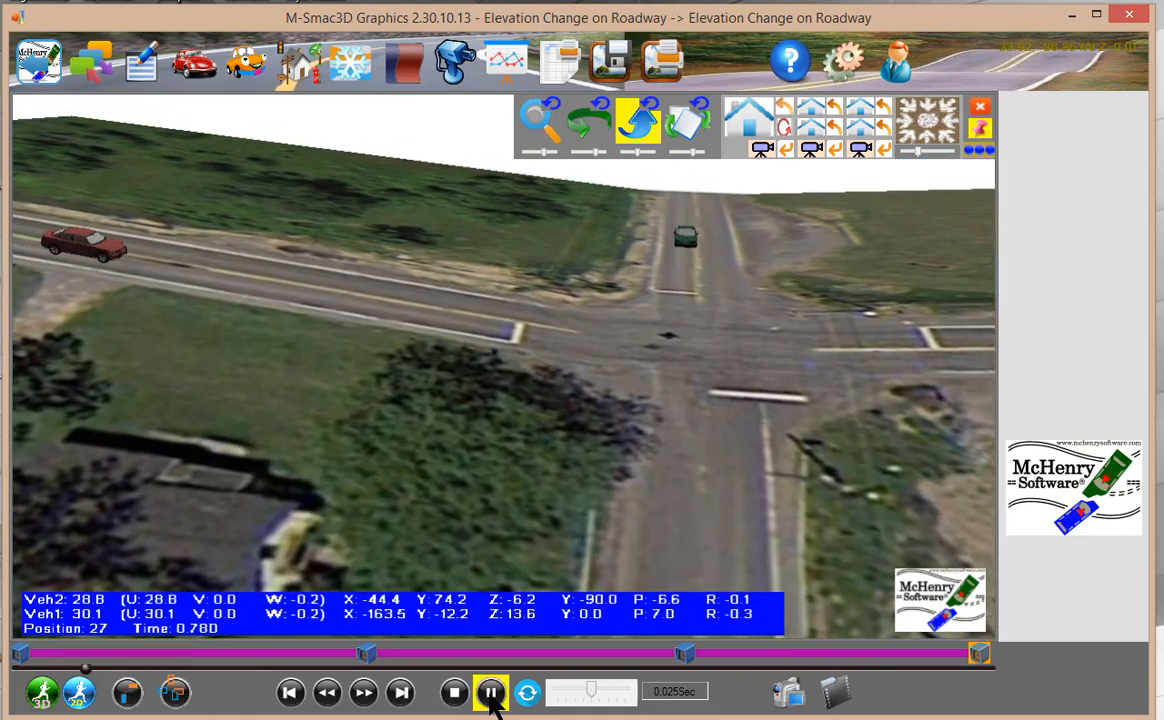
{"action": "left_click", "coordinate": [490, 691]}
- Open the ground elevation editor with the mesh points framed over the aerial image
{"action": "left_click", "coordinate": [1024, 377]}
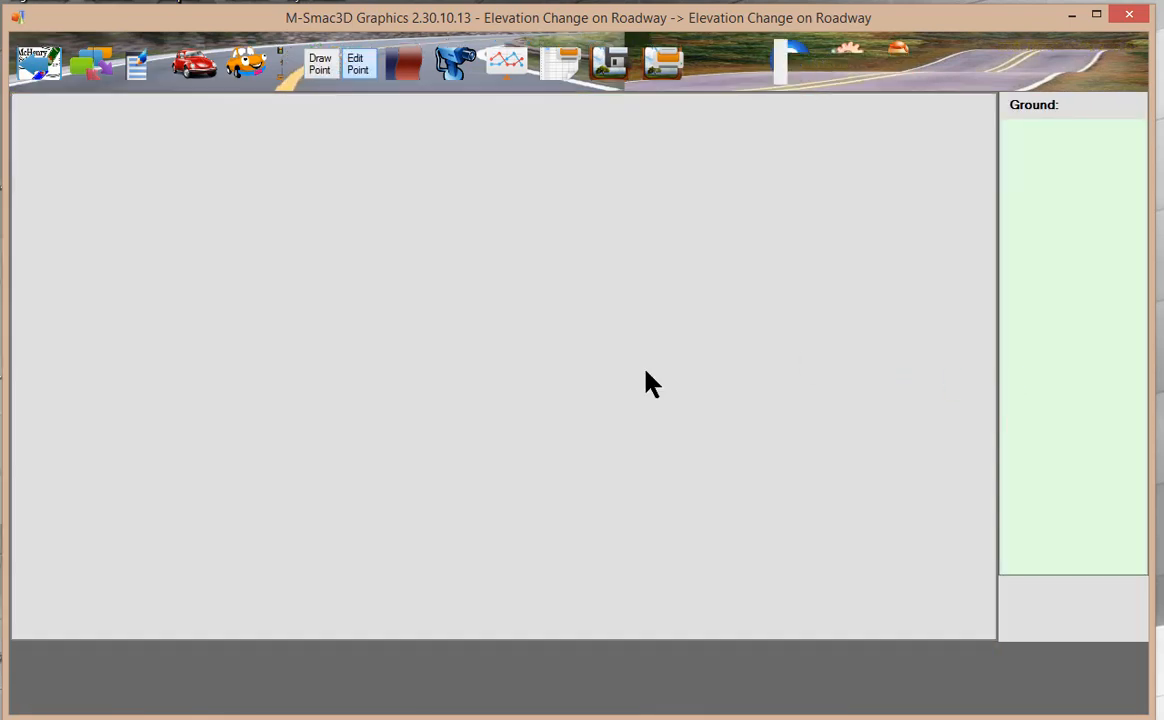
{"action": "scroll", "coordinate": [615, 339], "scroll_direction": "down", "scroll_amount": 3}
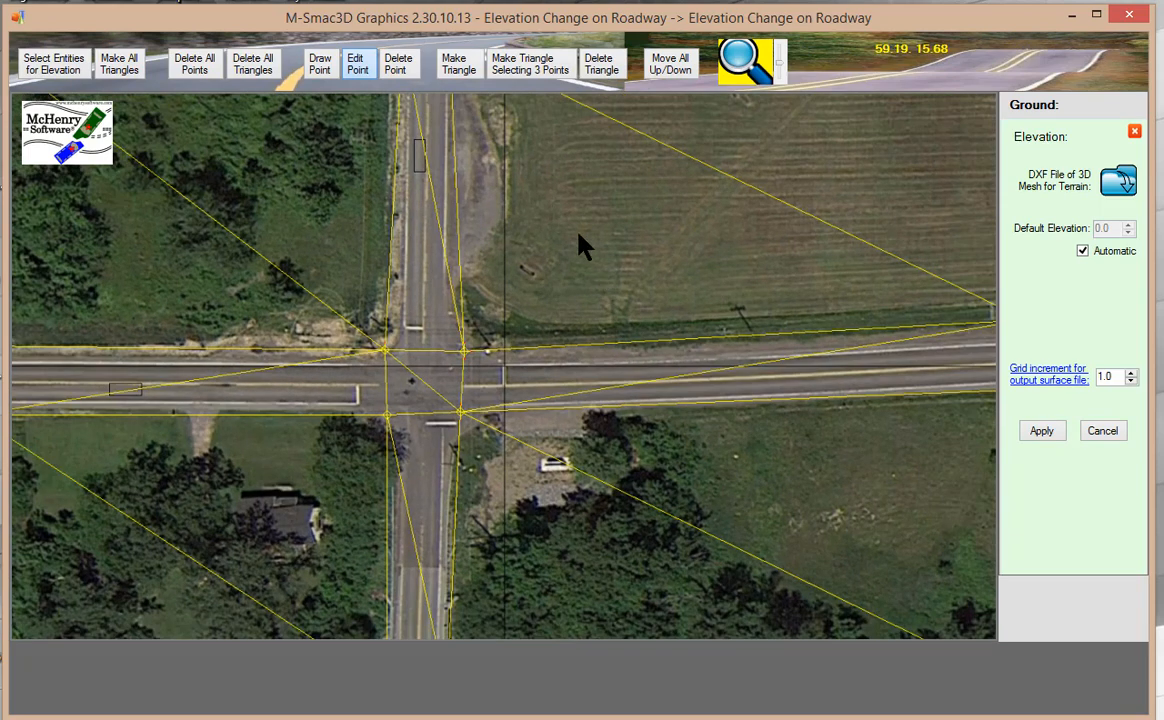
{"action": "middle_click_drag", "start_coordinate": [495, 210], "coordinate": [587, 285]}
{"action": "middle_click_drag", "start_coordinate": [663, 317], "coordinate": [650, 272]}
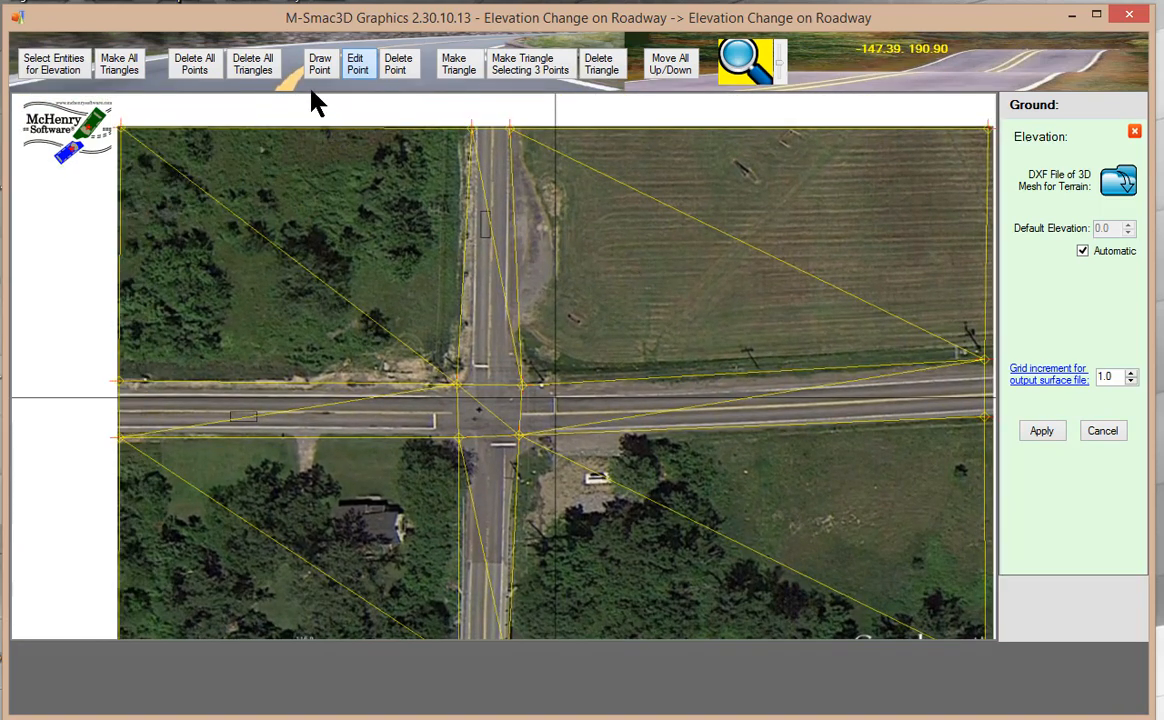